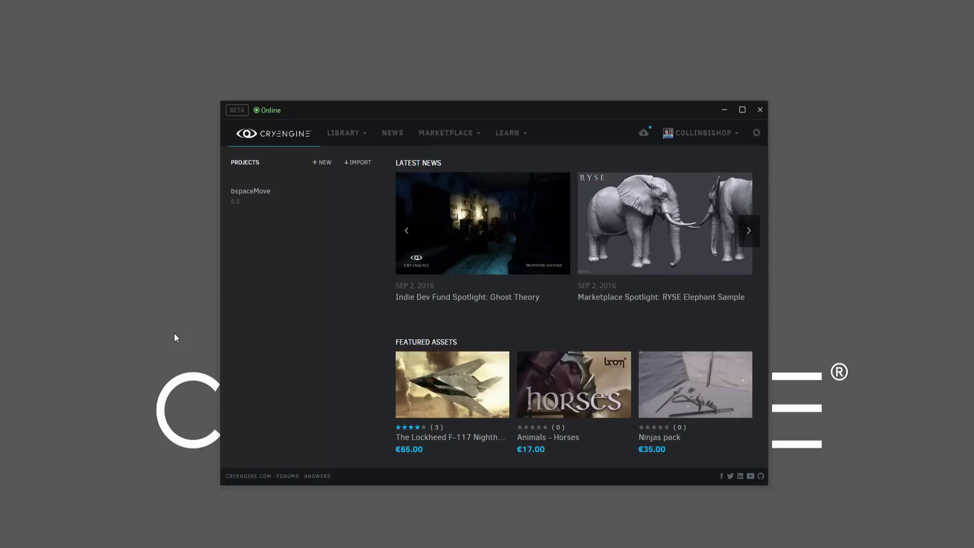
# - Switch to the bspace folder in File Explorer and open 2DONE-BSpace_moveTemplate.bspace in Notepad++
pyautogui.hotkey('alt', 'Tab')
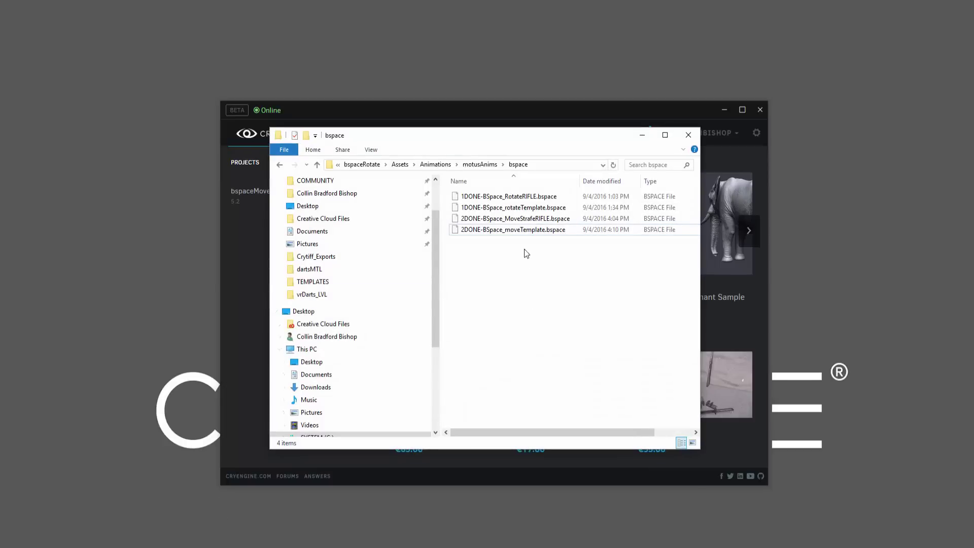
pyautogui.rightClick(531, 230)
pyautogui.click(598, 270)
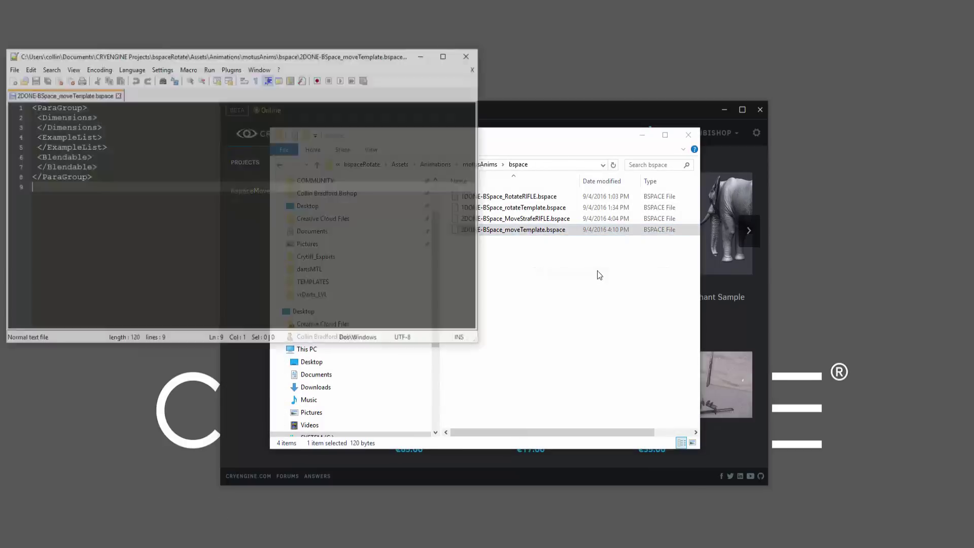
# - Examine the ParaGroup, Dimensions, ExampleList and Blendable tags of the template file, and close the file and the text editor
pyautogui.hotkey('shift', 'Up')
pyautogui.hotkey('shift', 'Up')
pyautogui.hotkey('shift', 'Up')
pyautogui.hotkey('shift', 'Up')
pyautogui.hotkey('shift', 'Up')
pyautogui.hotkey('shift', 'Up')
pyautogui.hotkey('shift', 'Up')
pyautogui.hotkey('shift', 'Up')
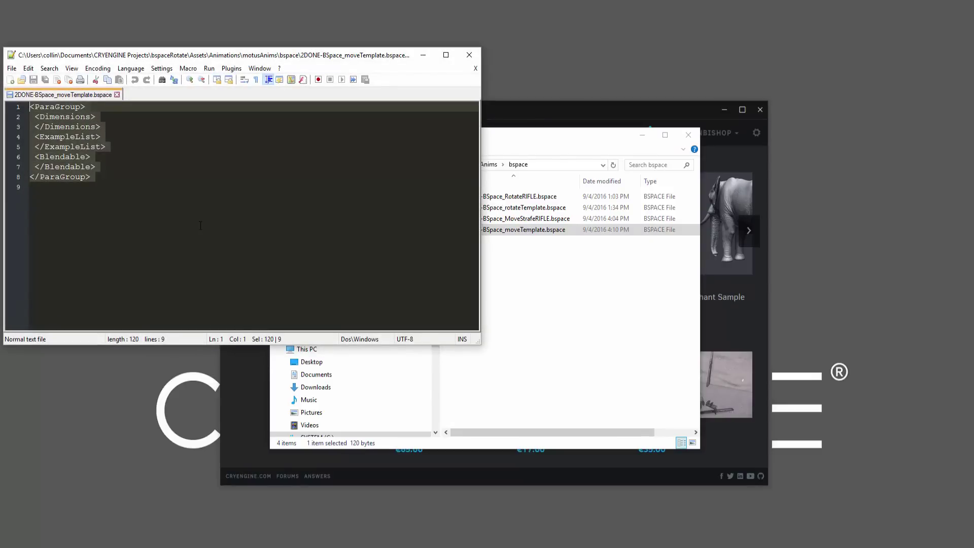
pyautogui.click(130, 128)
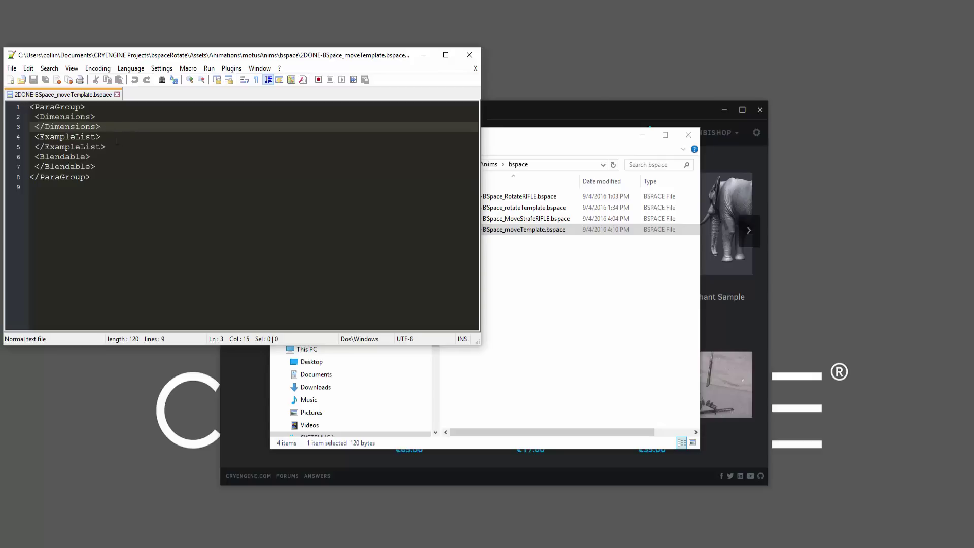
pyautogui.moveTo(105, 166); pyautogui.dragTo(2, 160)
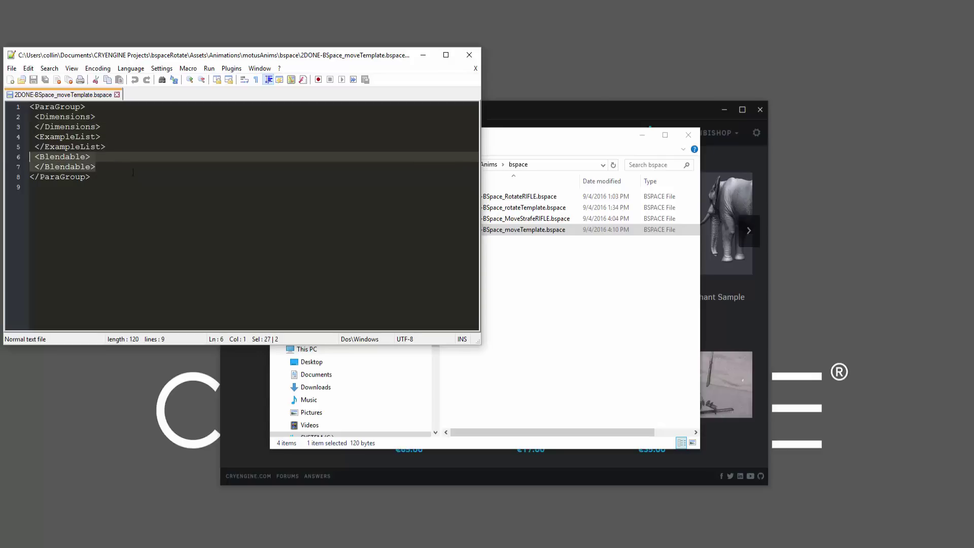
pyautogui.click(103, 178)
pyautogui.click(117, 95)
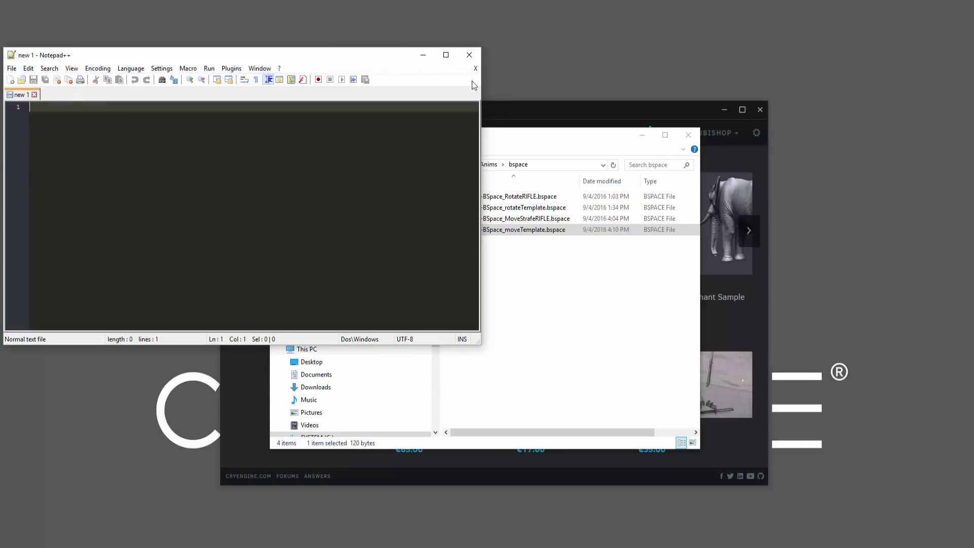
pyautogui.click(474, 56)
pyautogui.hotkey('alt', 'F4')
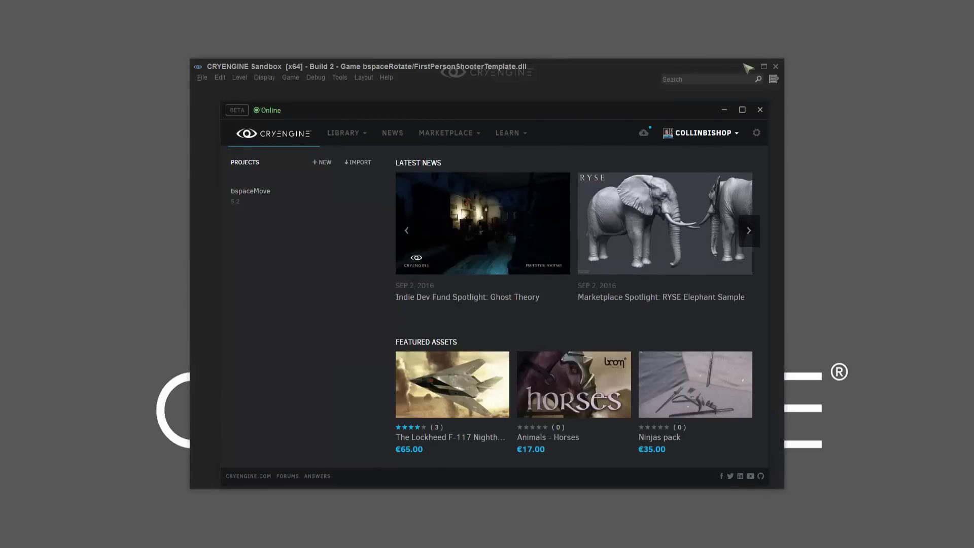
# - Maximize the CRYENGINE Sandbox window, close the Blend Space Preview, and enlarge the Character Tool's Scene Parameters and Assets panes
pyautogui.click(764, 66)
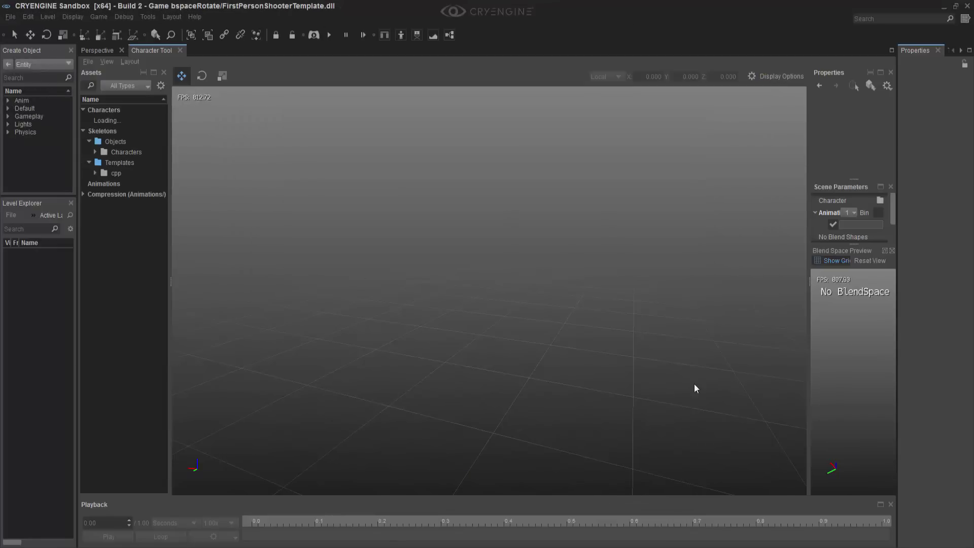
pyautogui.moveTo(809, 395); pyautogui.dragTo(676, 397)
pyautogui.click(893, 250)
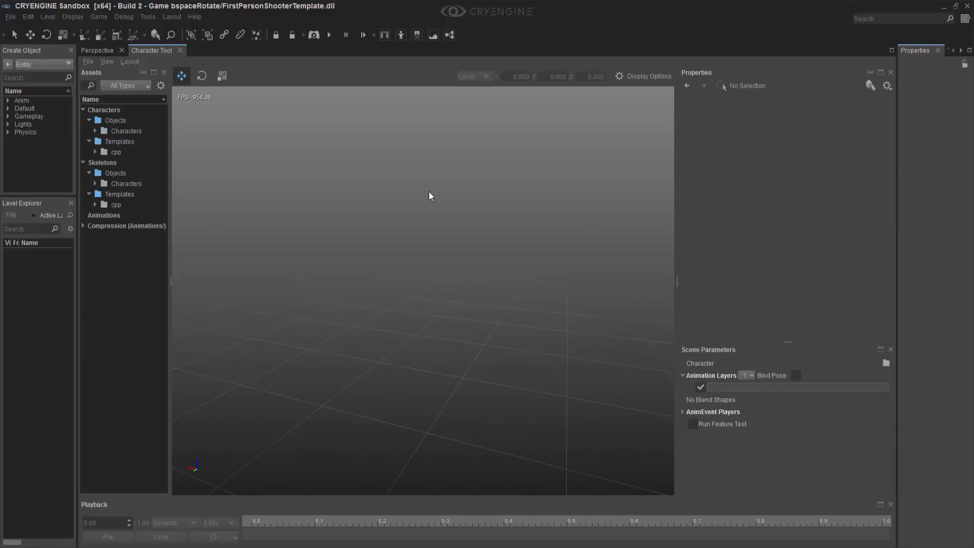
pyautogui.moveTo(800, 343); pyautogui.dragTo(799, 253)
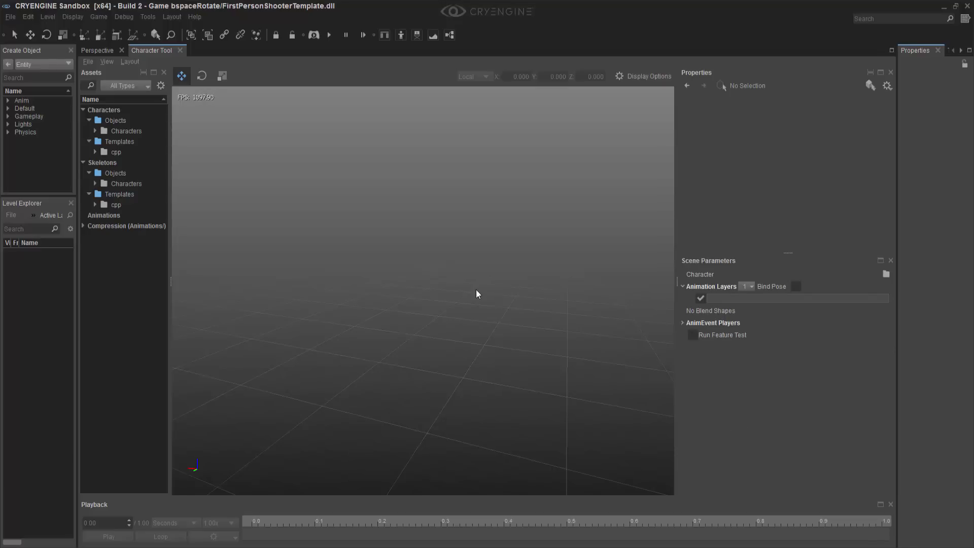
pyautogui.moveTo(170, 218); pyautogui.dragTo(182, 217)
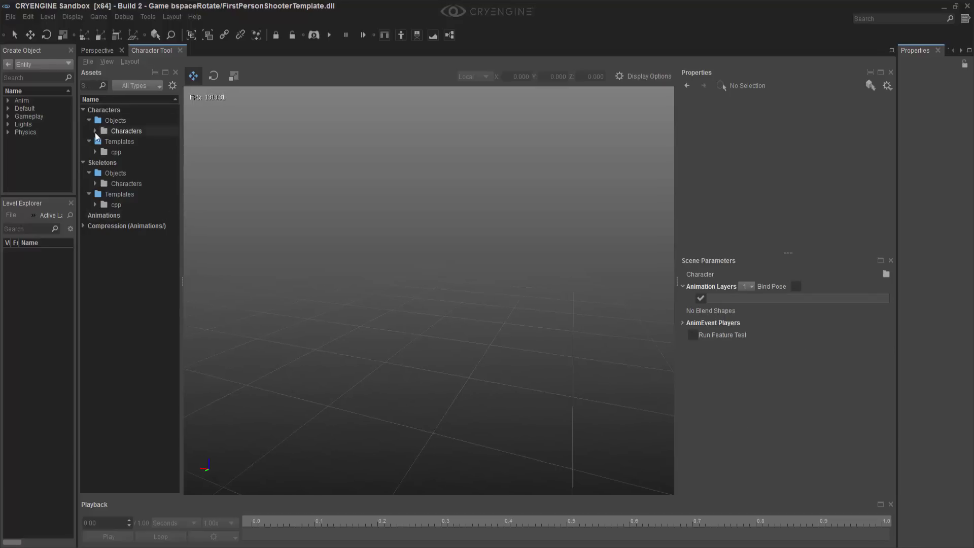
# - Load the thirdperson.cdf character from Objects/Characters/SampleCharacter
pyautogui.click(95, 131)
pyautogui.click(101, 142)
pyautogui.click(142, 162)
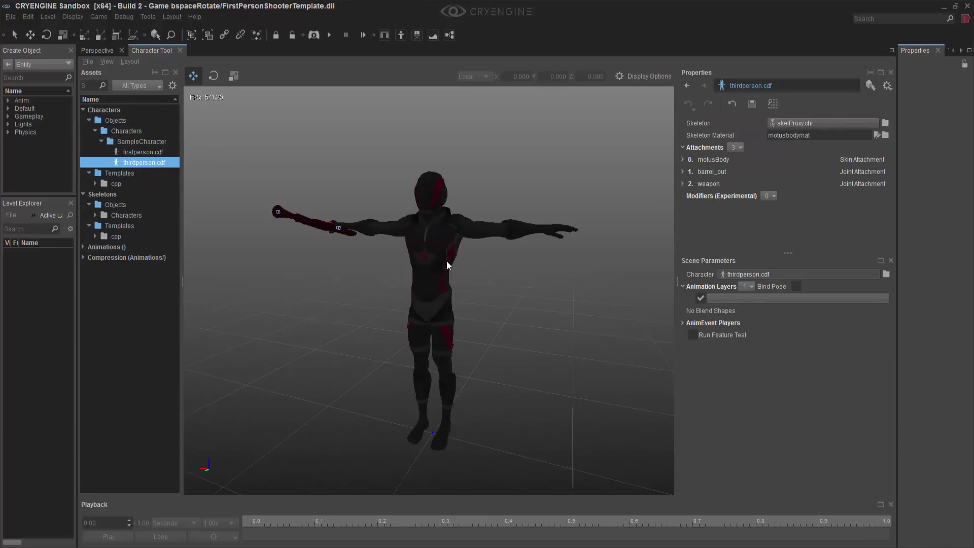
# - Open the level example.cry
pyautogui.click(10, 17)
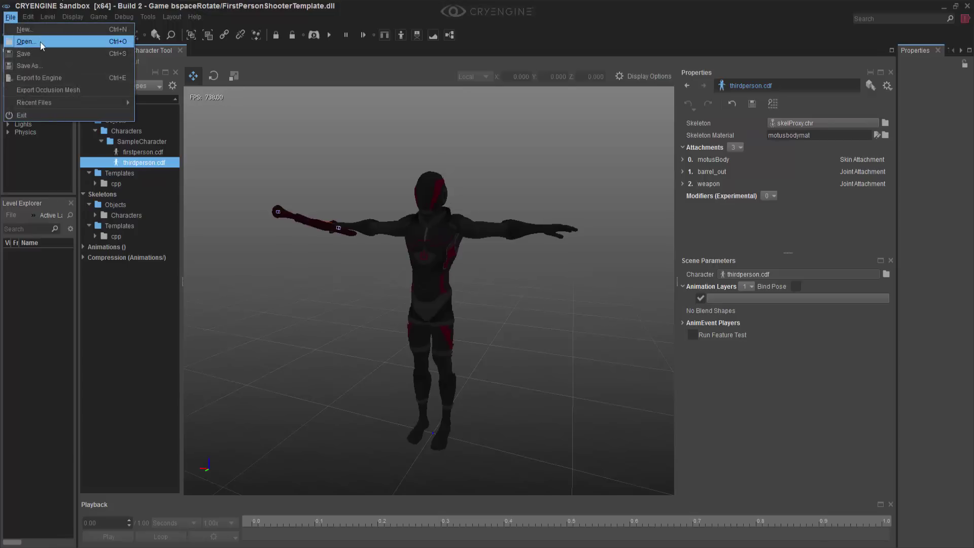
pyautogui.click(41, 41)
pyautogui.click(479, 308)
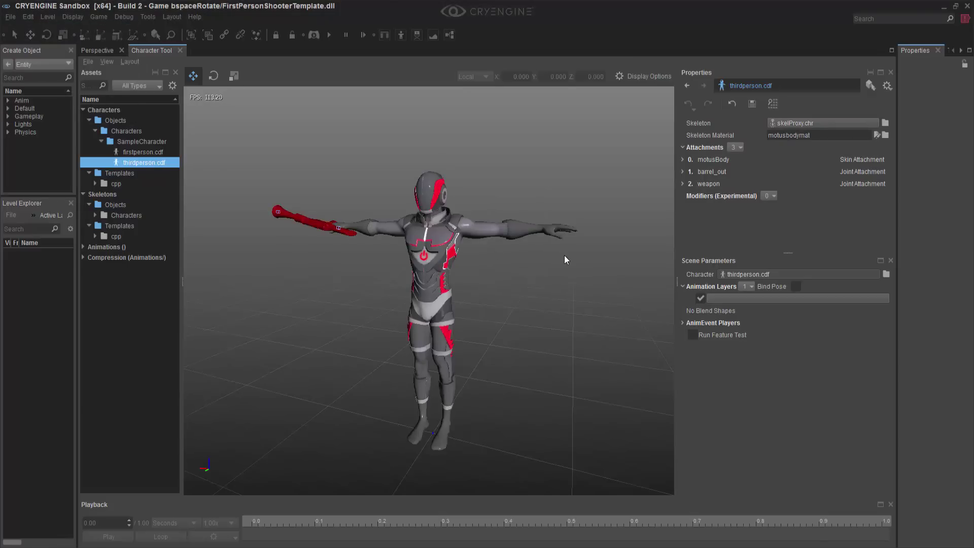
# - Load the 2DONE-BSpace_moveTemplate blend space from animations/motusanims/bspace, widening the asset list to show full names
pyautogui.moveTo(556, 270); pyautogui.dragTo(582, 327, button='right')
pyautogui.click(83, 247)
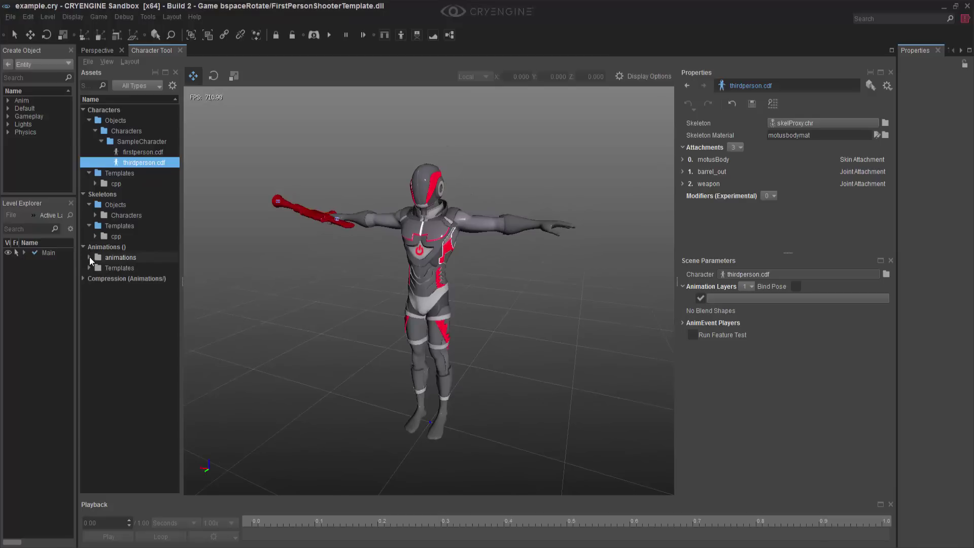
pyautogui.click(90, 257)
pyautogui.click(96, 268)
pyautogui.click(101, 279)
pyautogui.moveTo(181, 325); pyautogui.dragTo(229, 330)
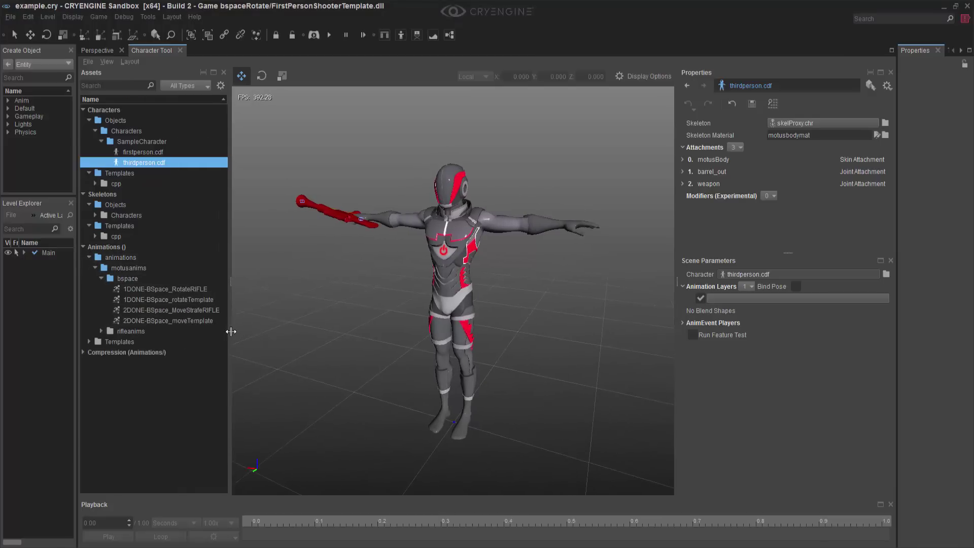
pyautogui.click(199, 321)
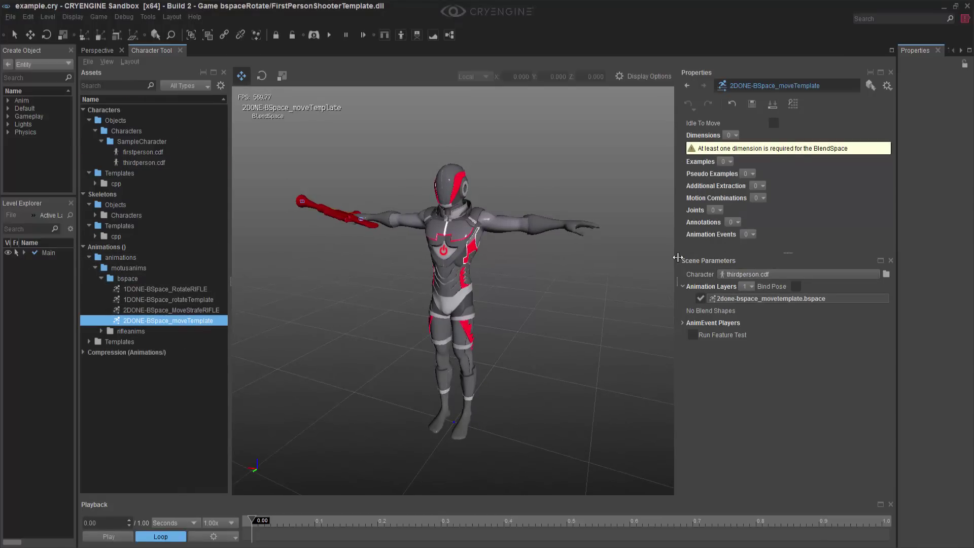
# - Widen the blend space's properties area and add two dimensions to the blend space
pyautogui.moveTo(677, 255); pyautogui.dragTo(617, 250)
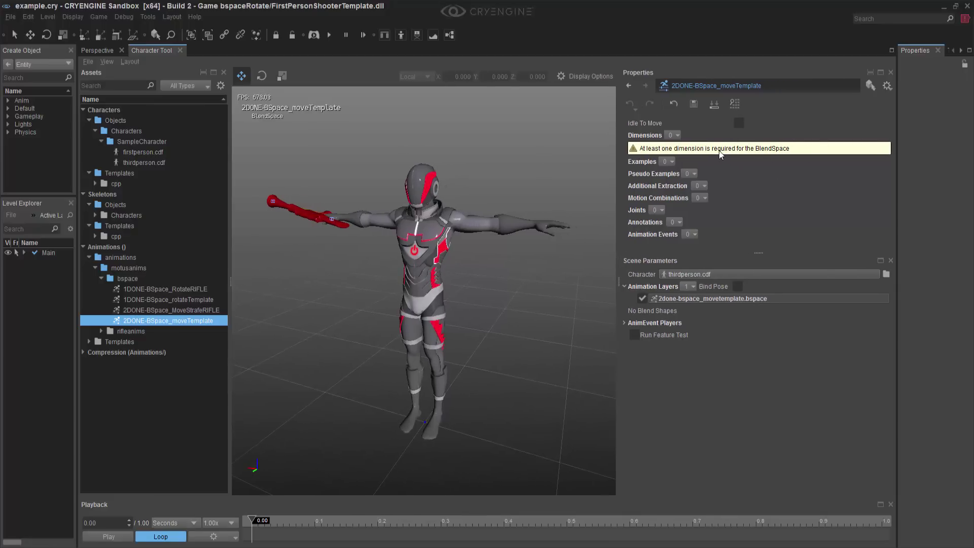
pyautogui.click(675, 135)
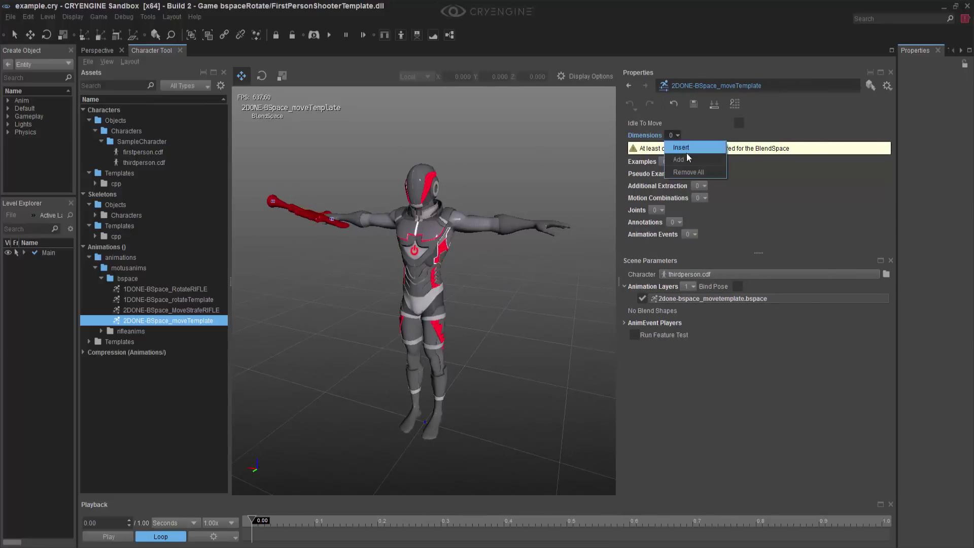
pyautogui.click(686, 155)
pyautogui.click(675, 136)
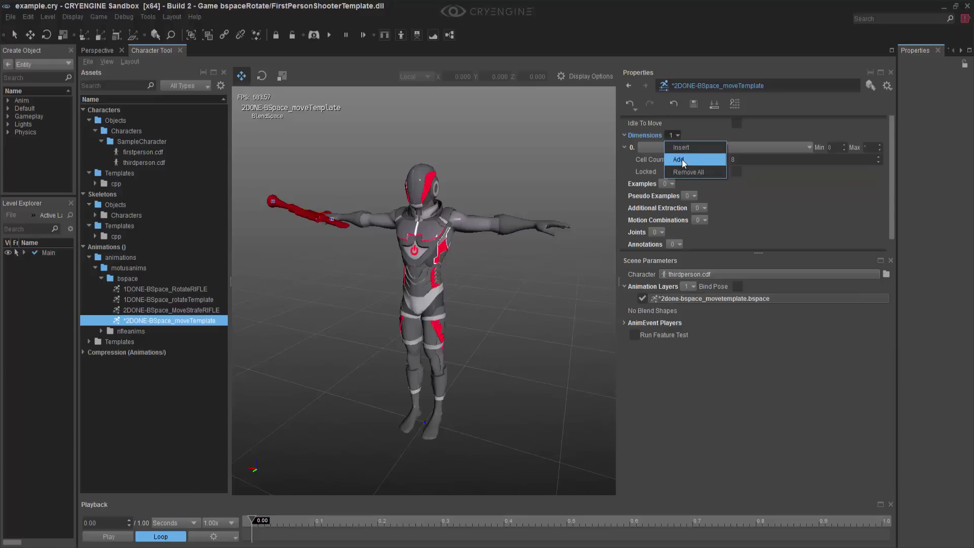
pyautogui.click(682, 160)
# - Set dimension 0 to MoveSpeed and dimension 1 to TravelAngle, and collapse both entries
pyautogui.click(704, 146)
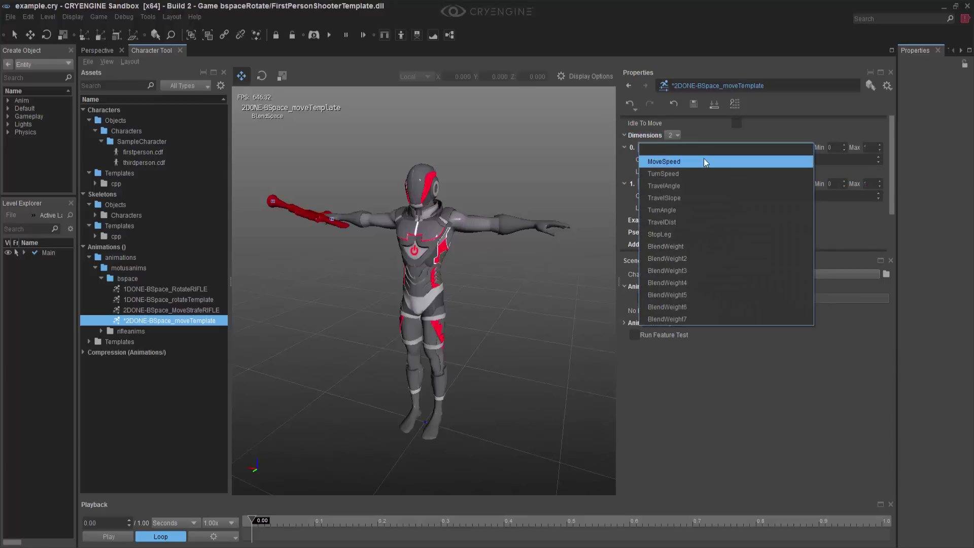
pyautogui.click(704, 159)
pyautogui.click(700, 185)
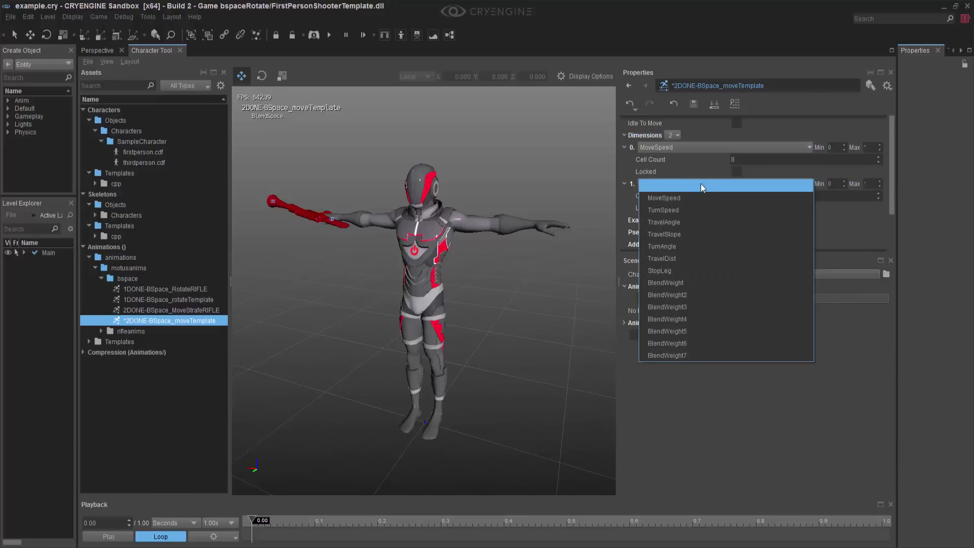
pyautogui.click(703, 222)
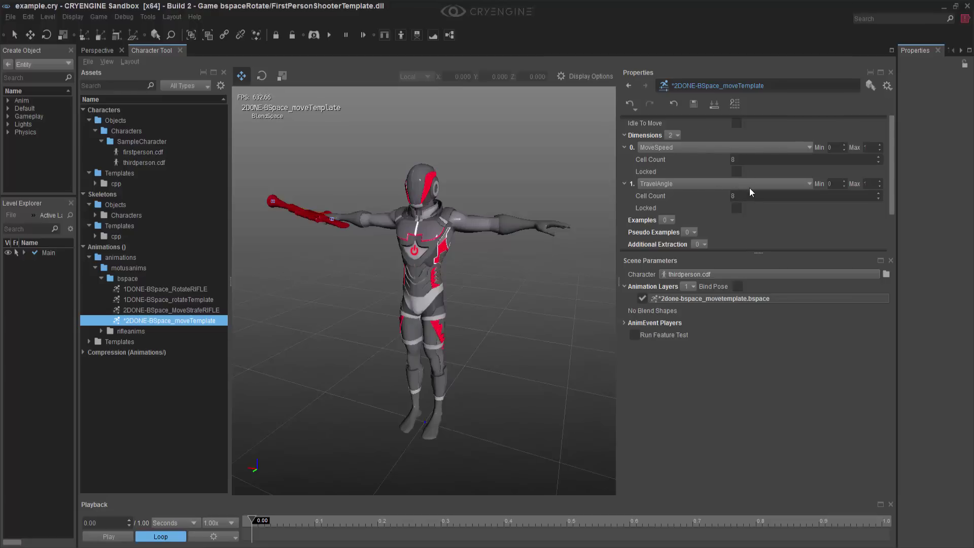
pyautogui.click(624, 184)
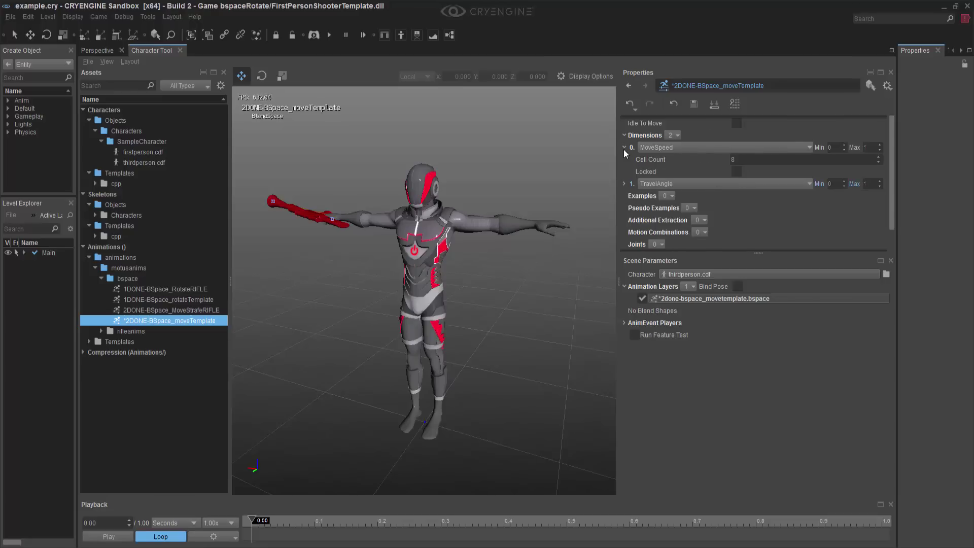
pyautogui.click(624, 147)
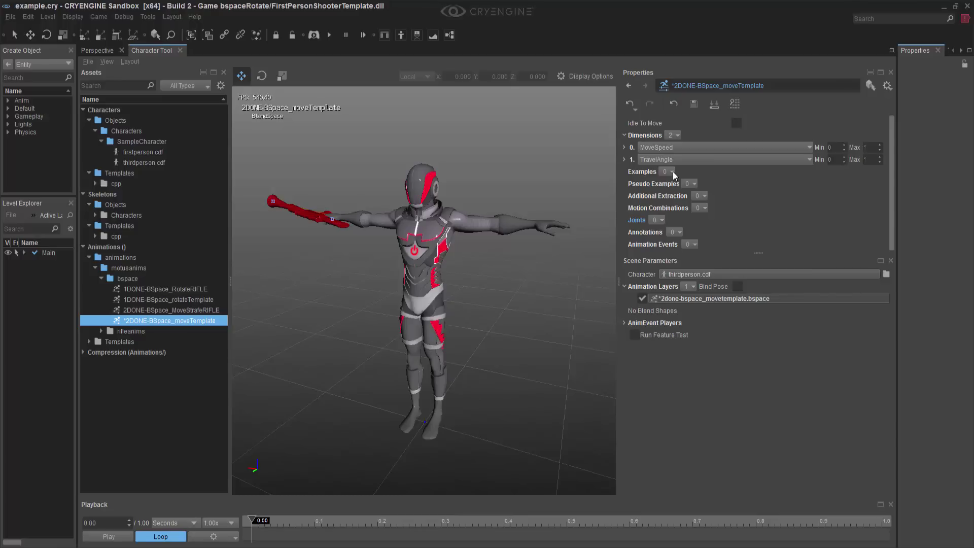
# - Add a first example to the blend space and assign it the rifleWalkAim_bwd_3p animation
pyautogui.click(674, 173)
pyautogui.click(686, 196)
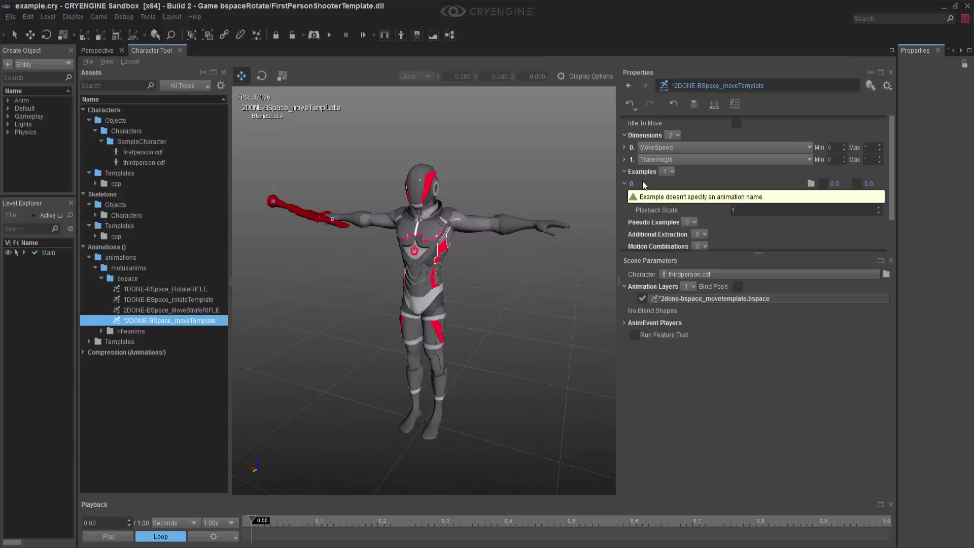
pyautogui.click(812, 184)
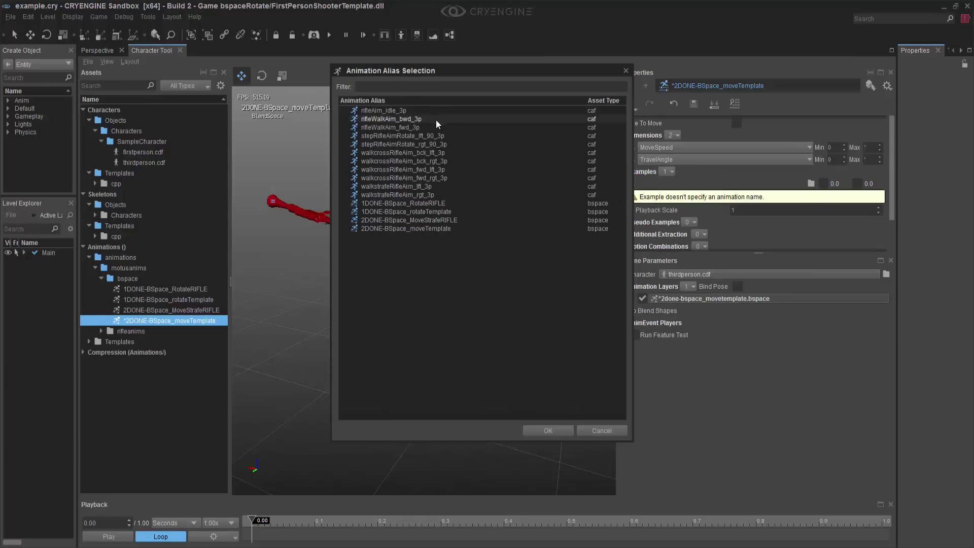
pyautogui.click(407, 119)
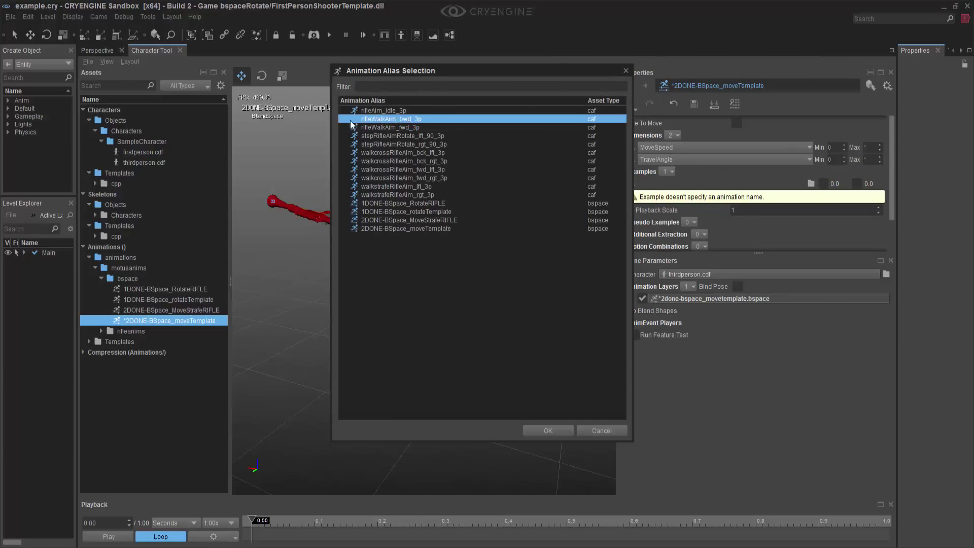
pyautogui.click(559, 433)
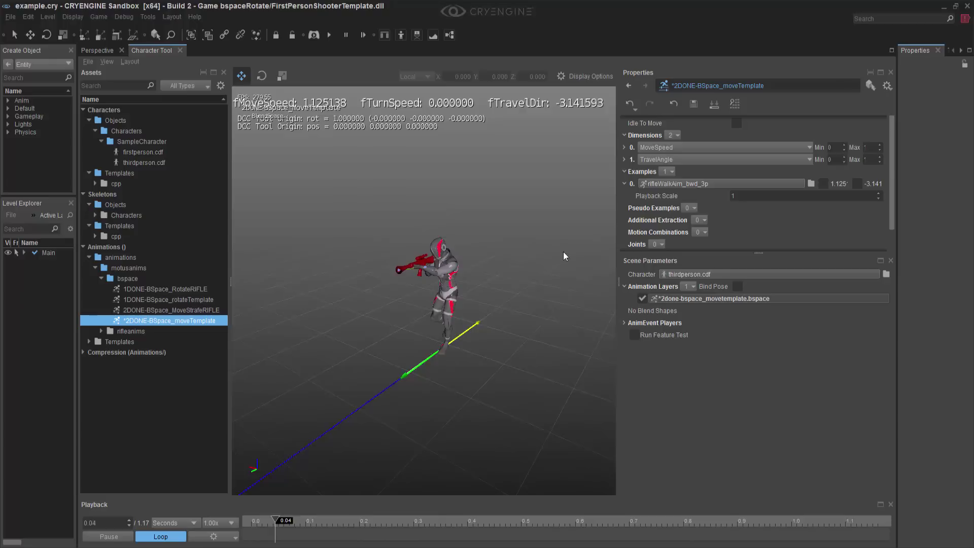
# - Add a second example with the walkstrafeRifleAim_rgt_3p animation, and pause the playback at time 0.00
pyautogui.rightClick(645, 174)
pyautogui.click(654, 190)
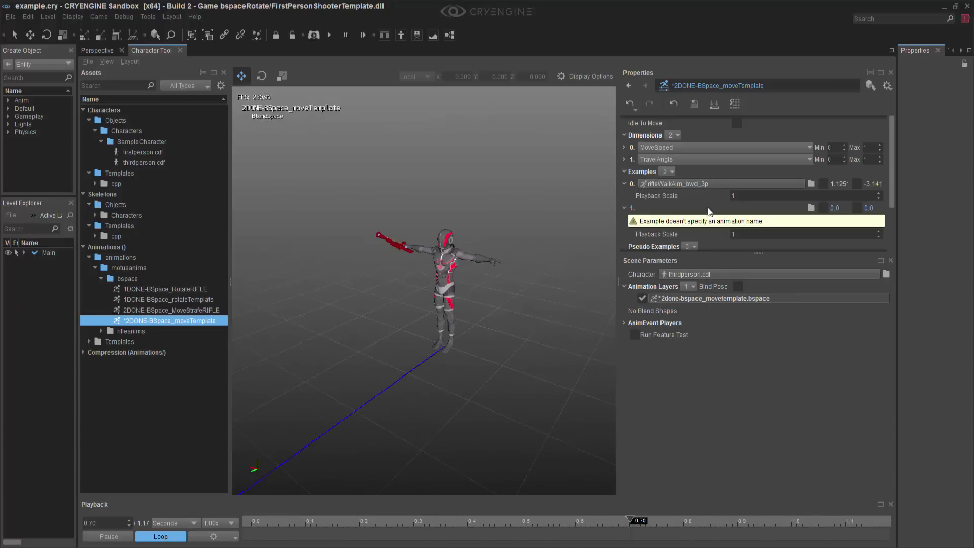
pyautogui.click(811, 208)
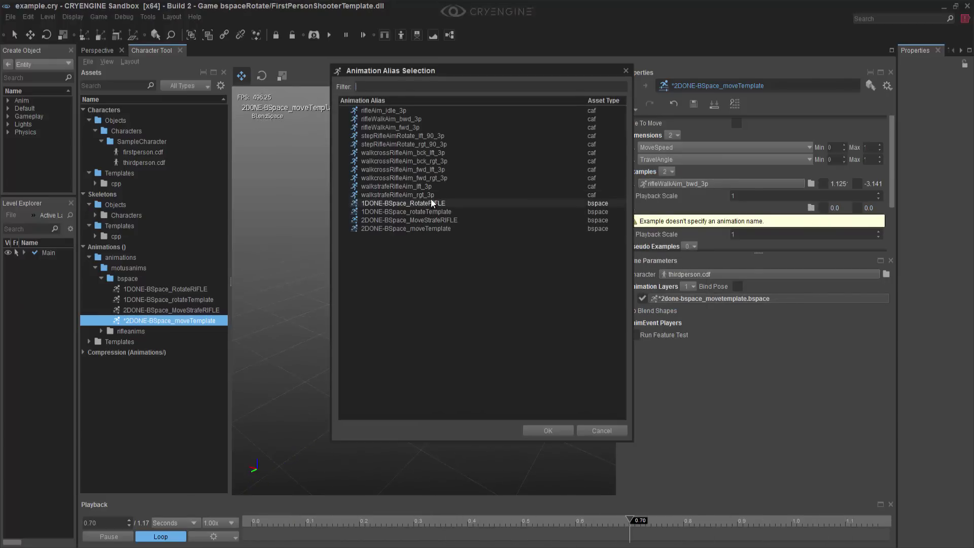
pyautogui.click(431, 195)
pyautogui.click(548, 431)
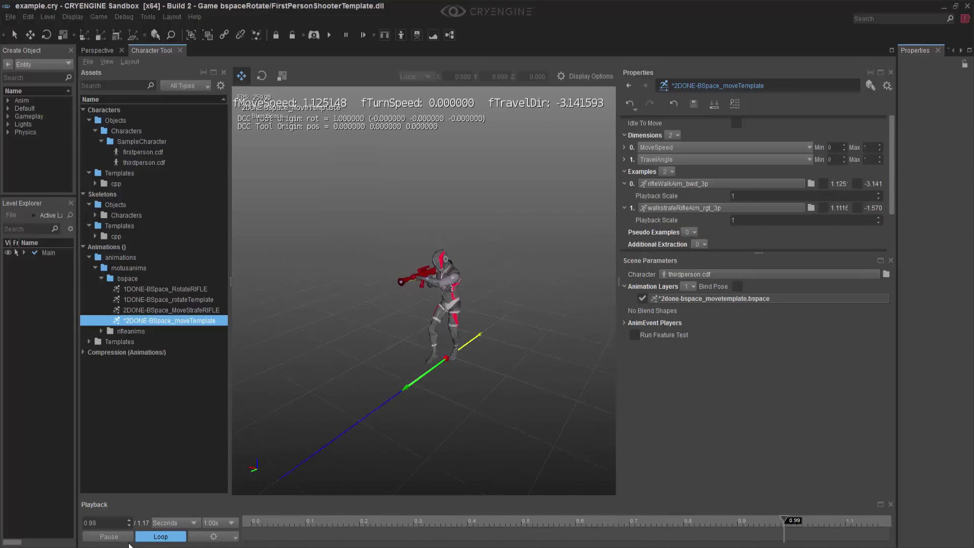
pyautogui.click(109, 537)
pyautogui.click(248, 525)
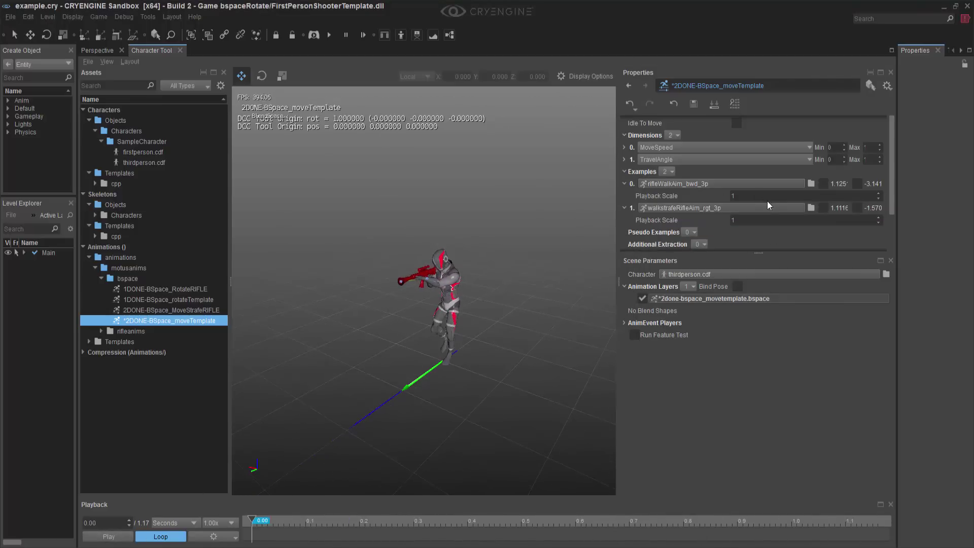
# - Add a third example to the blend space and assign it the rifleWalkAim_fwd_3p animation
pyautogui.click(667, 171)
pyautogui.click(660, 184)
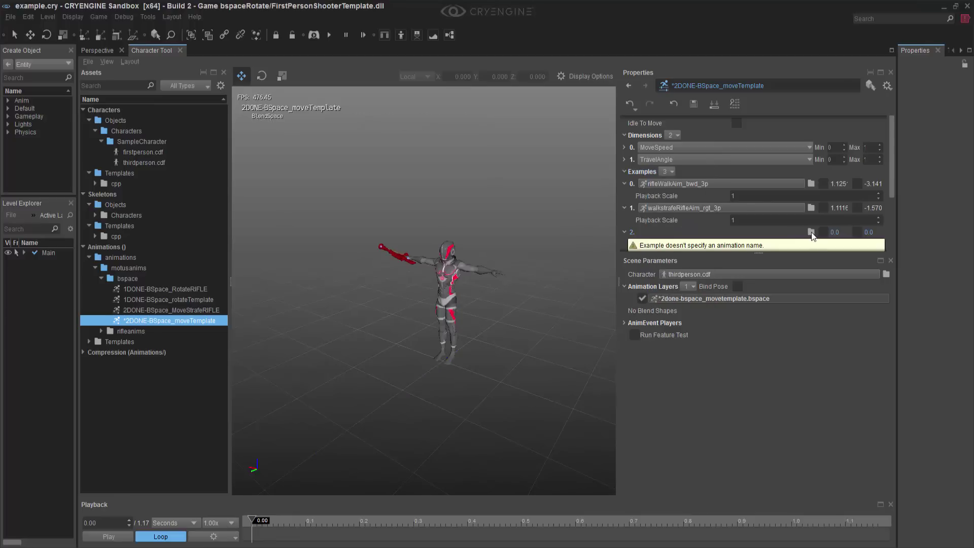
pyautogui.click(811, 233)
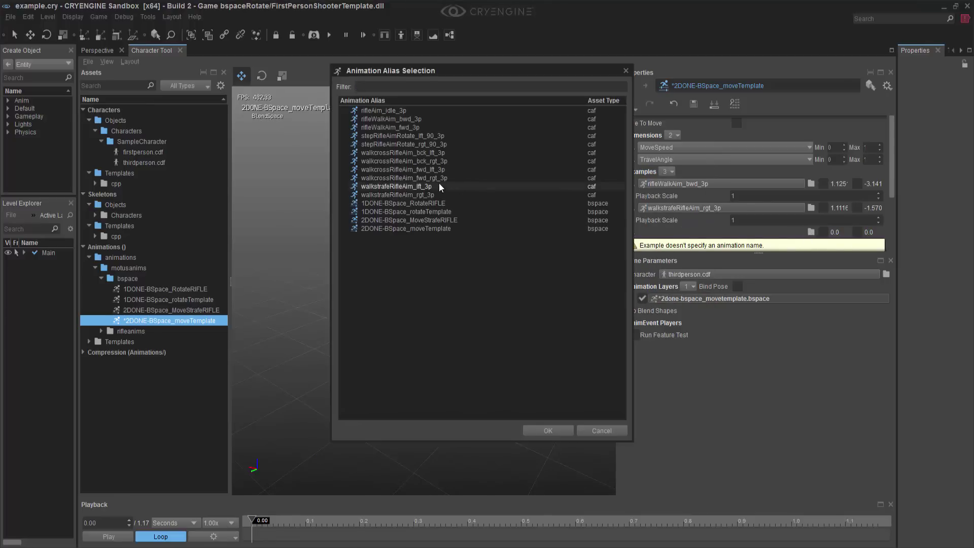
pyautogui.click(426, 127)
pyautogui.click(548, 430)
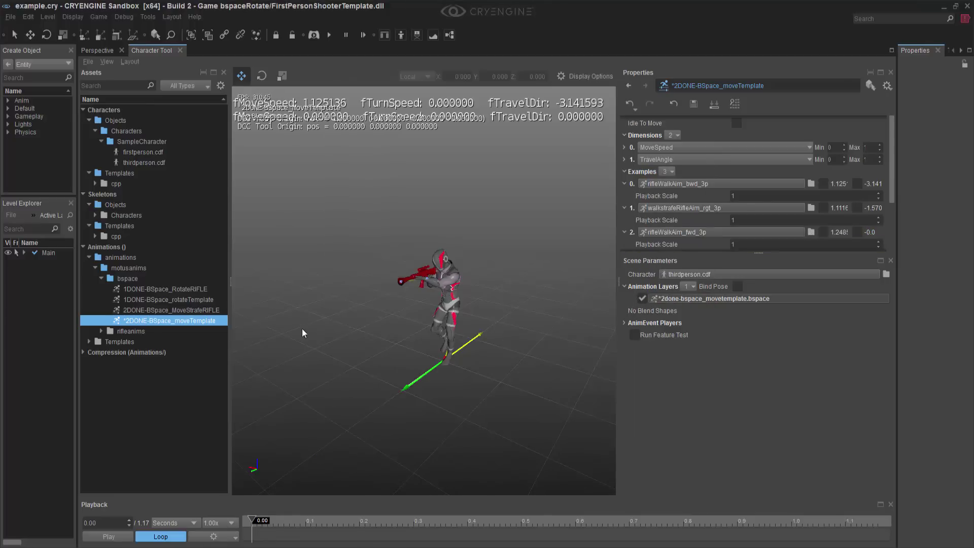
# - Add a fourth example to the blend space and assign it the walkstrafeRifleAim_lft_3p animation
pyautogui.click(667, 171)
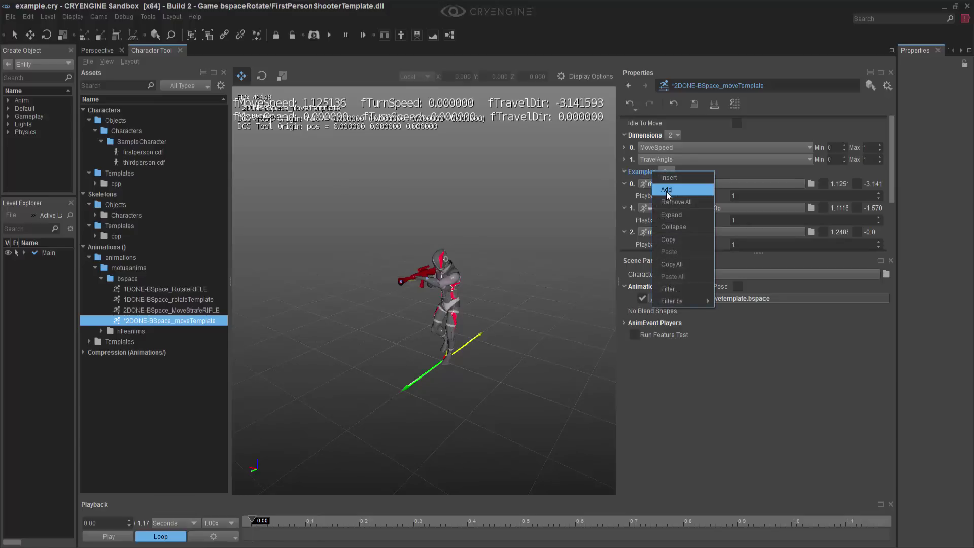
pyautogui.click(666, 191)
pyautogui.scroll(-3, 767, 213)
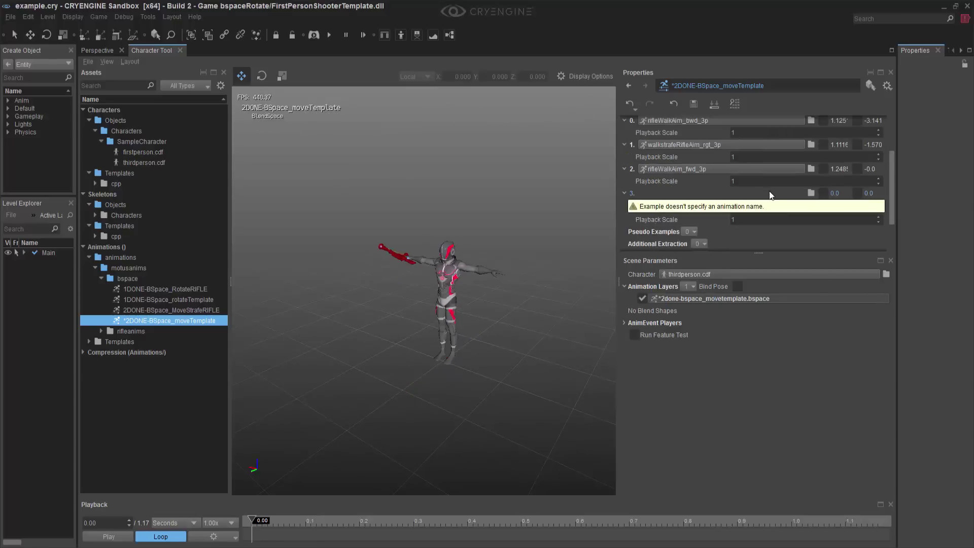
pyautogui.click(812, 192)
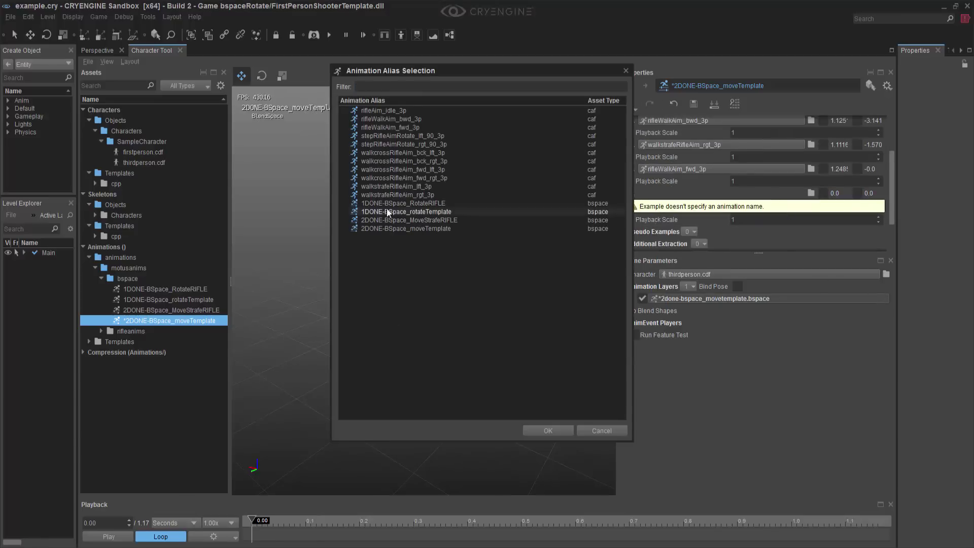
pyautogui.click(397, 186)
pyautogui.click(562, 436)
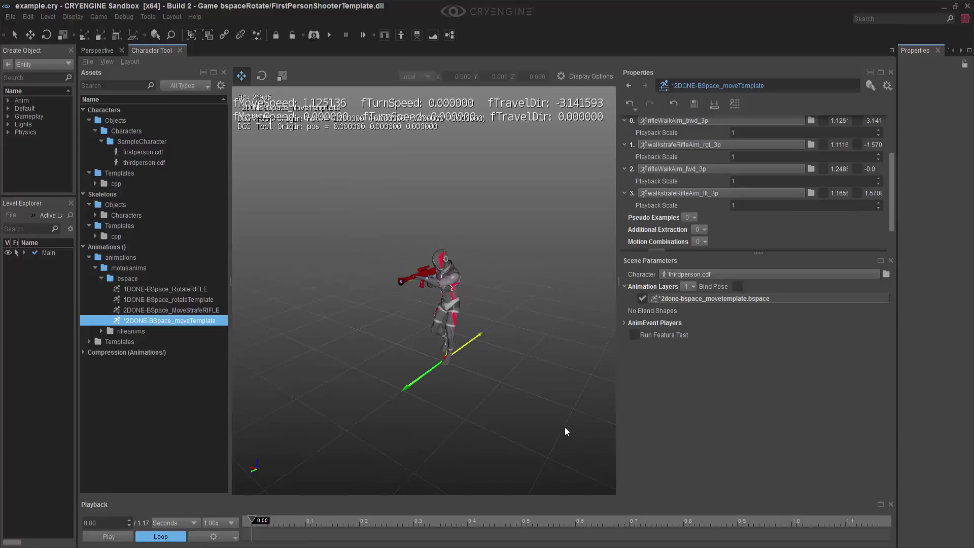
# - Add a fifth example to the blend space, reusing the rifleWalkAim_bwd_3p animation
pyautogui.scroll(2, 644, 189)
pyautogui.rightClick(649, 172)
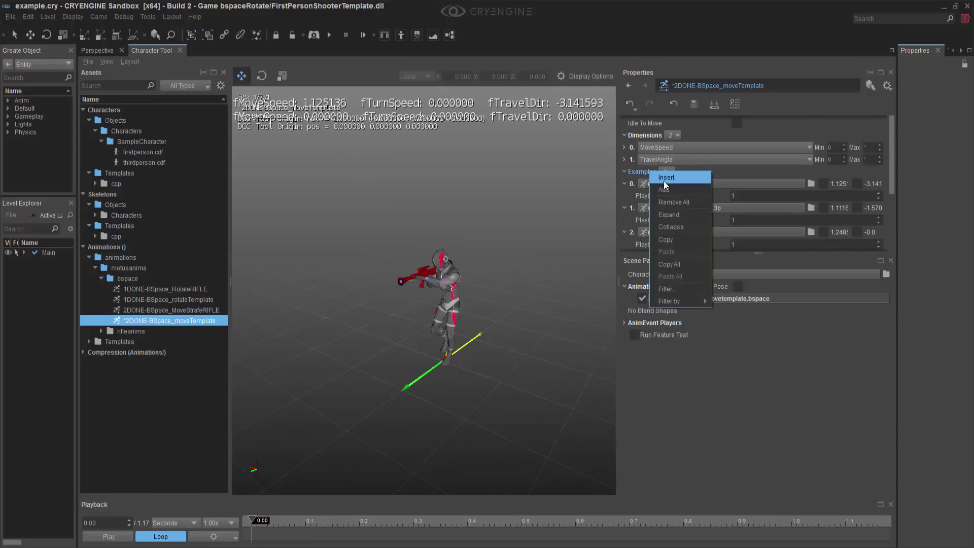
pyautogui.click(670, 190)
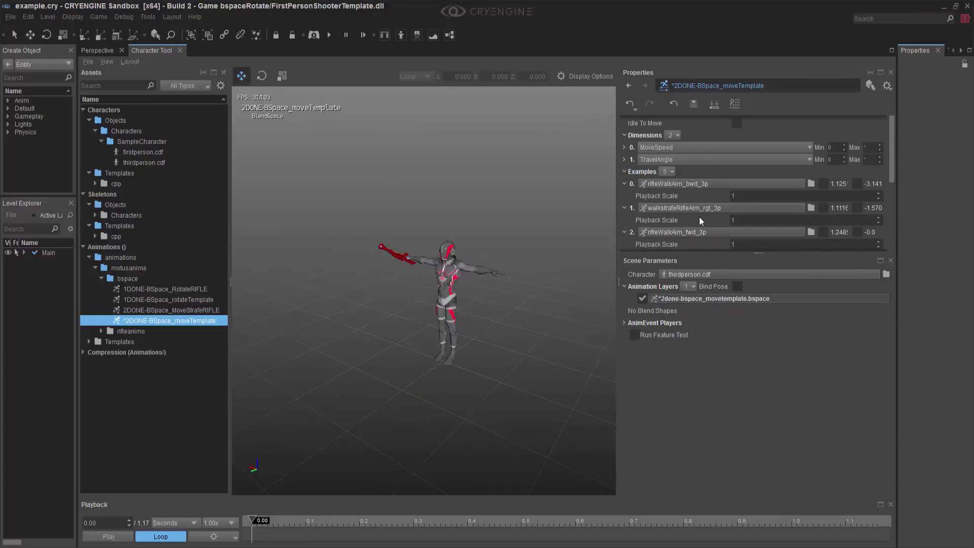
pyautogui.click(811, 154)
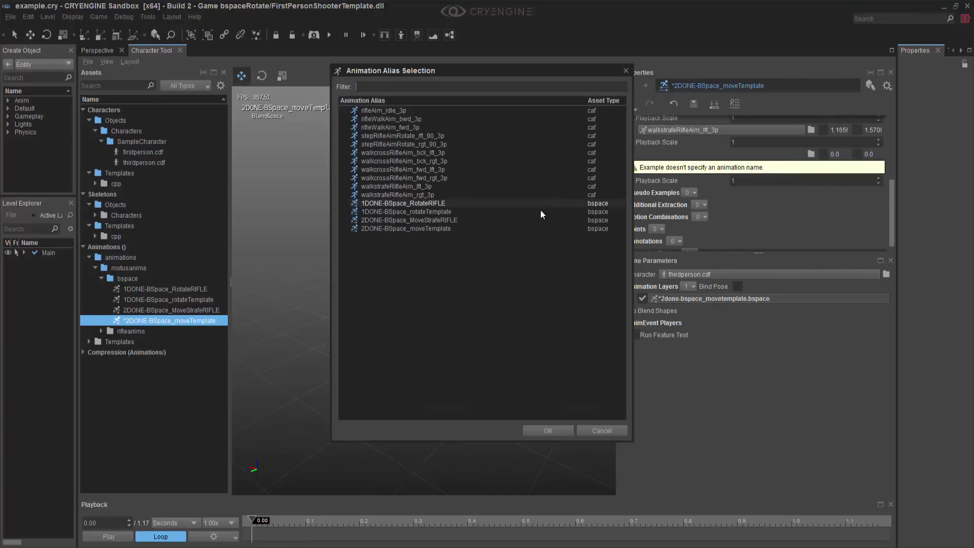
pyautogui.click(417, 119)
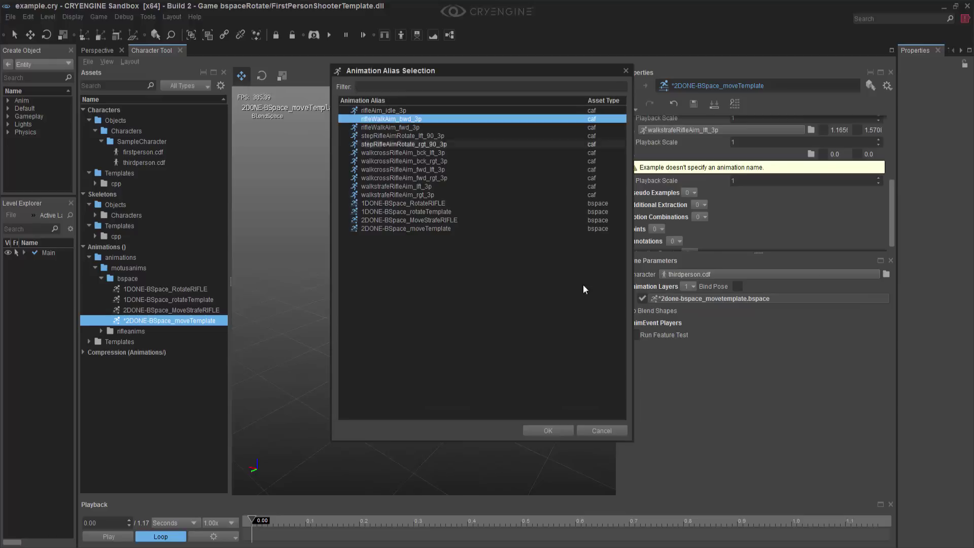
pyautogui.click(559, 433)
# - Make the blend space's properties area taller and add a sixth example with the walkstrafeRifleAim_rgt_3p animation
pyautogui.scroll(2, 814, 225)
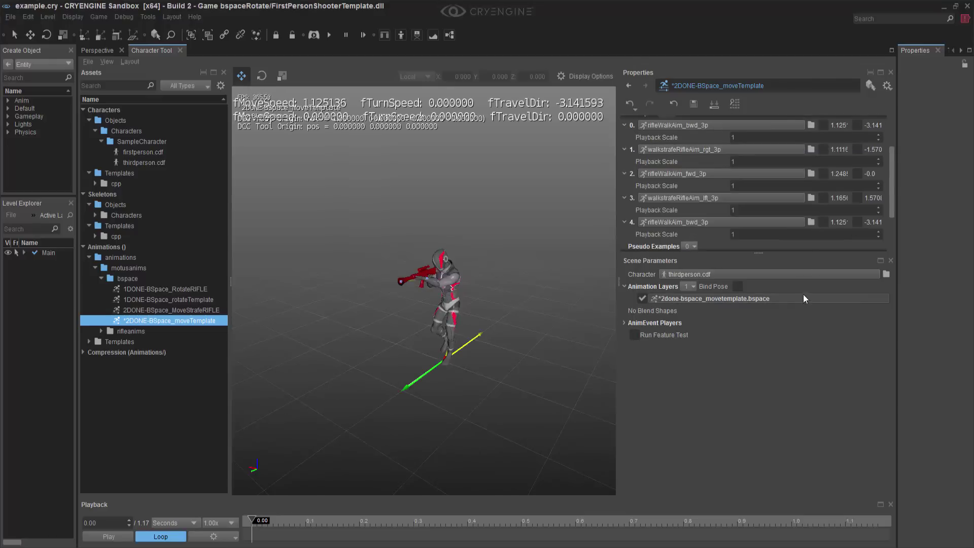
pyautogui.moveTo(803, 252); pyautogui.dragTo(803, 306)
pyautogui.moveTo(892, 265); pyautogui.dragTo(902, 243)
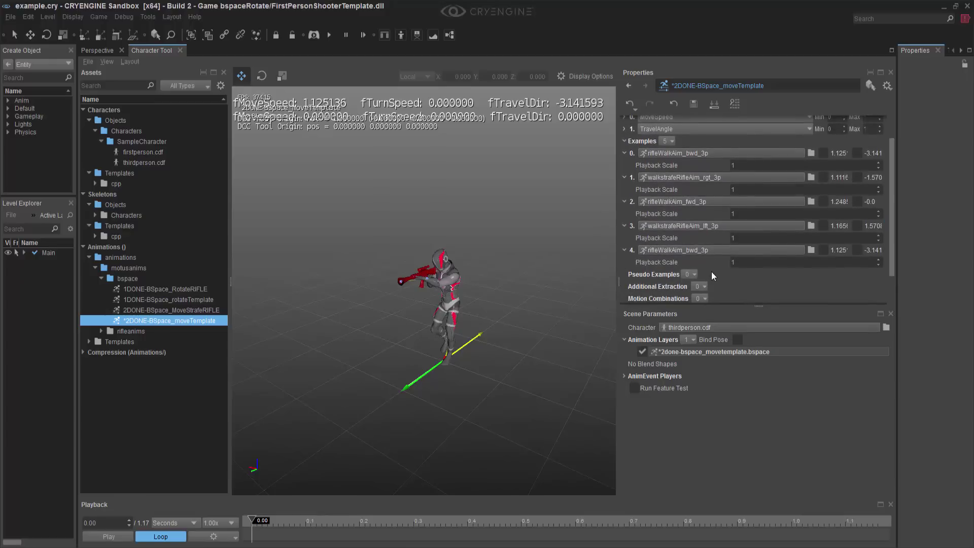
pyautogui.rightClick(647, 143)
pyautogui.click(660, 161)
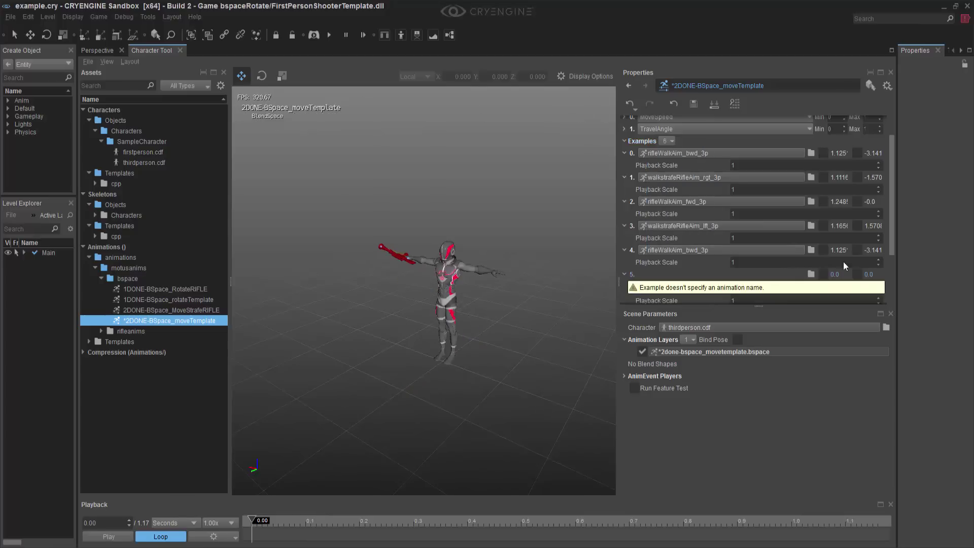
pyautogui.click(812, 274)
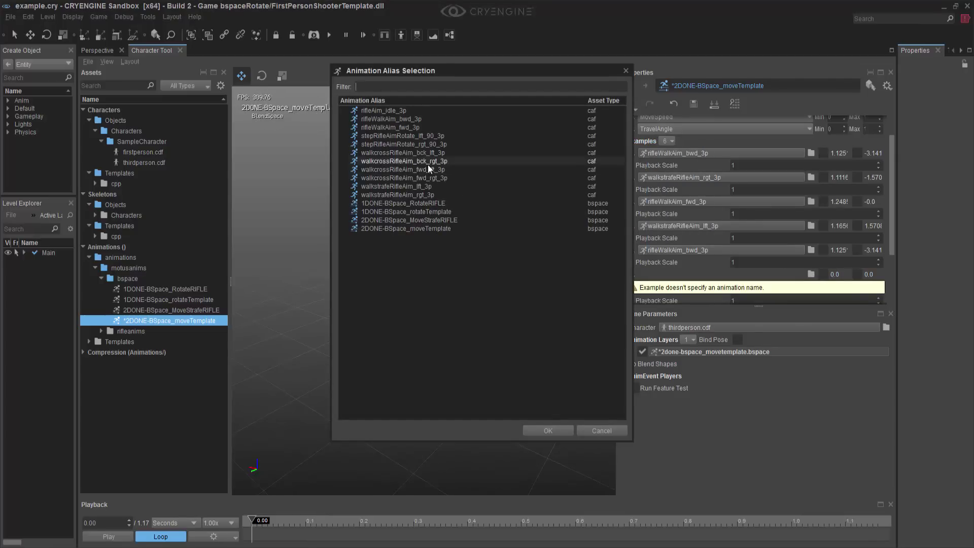
pyautogui.click(421, 195)
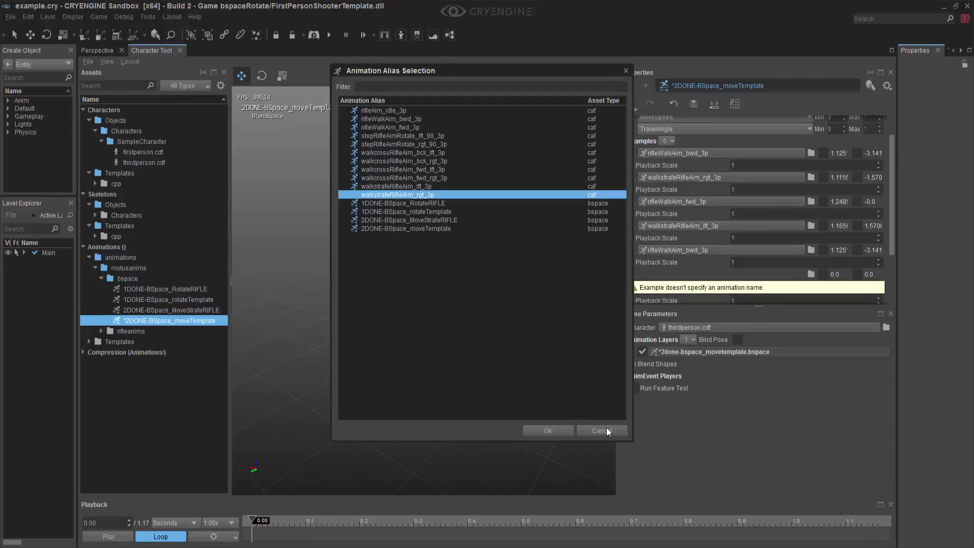
pyautogui.click(543, 431)
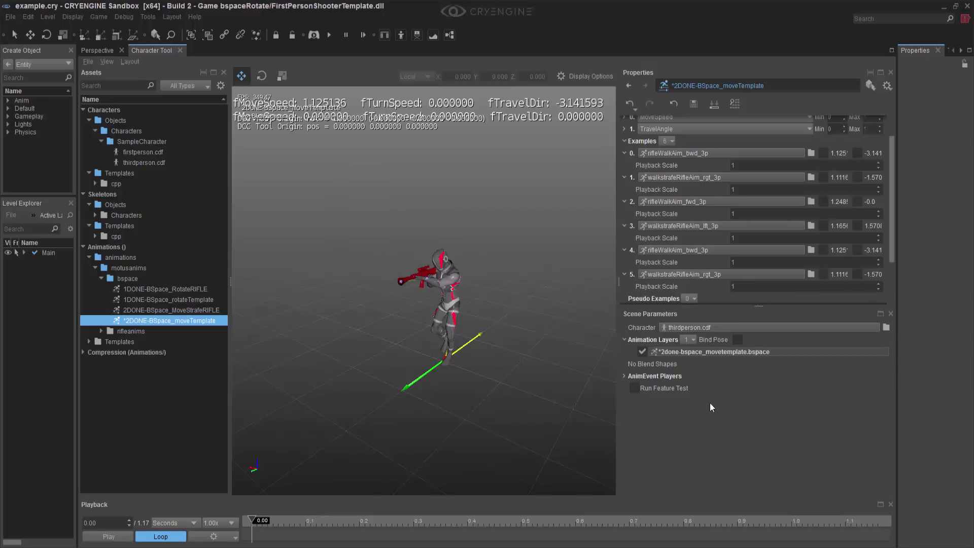
# - Add a seventh example to the blend space, reusing the rifleWalkAim_fwd_3p animation
pyautogui.click(665, 141)
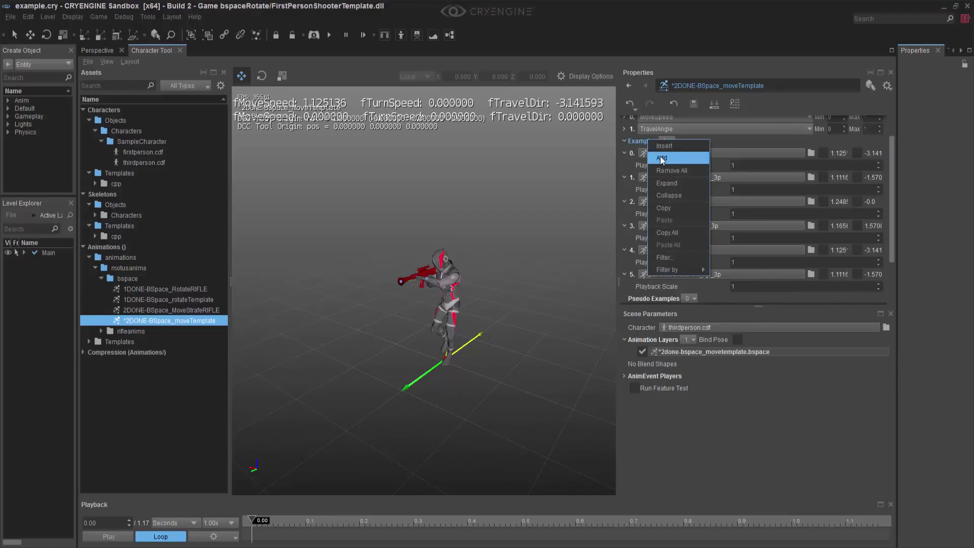
pyautogui.click(660, 155)
pyautogui.click(811, 298)
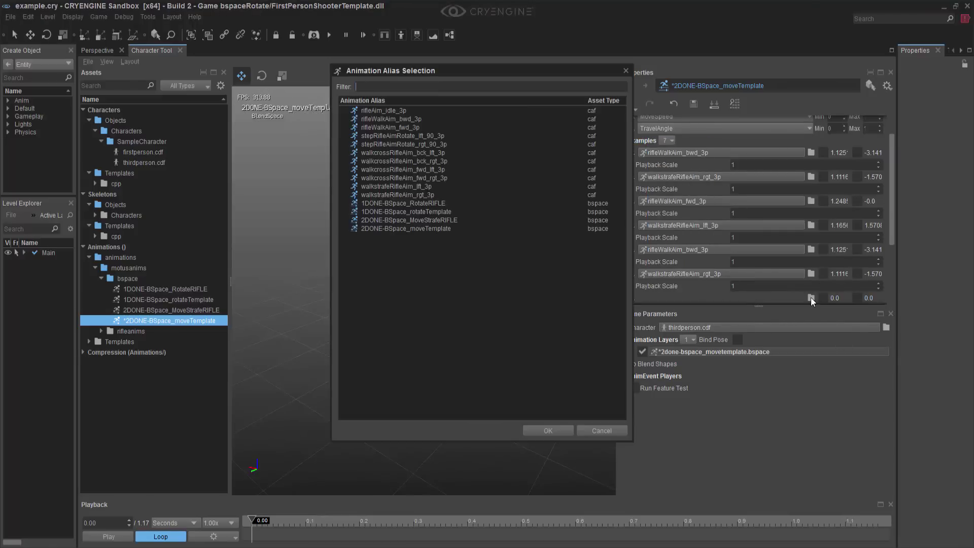
pyautogui.click(422, 127)
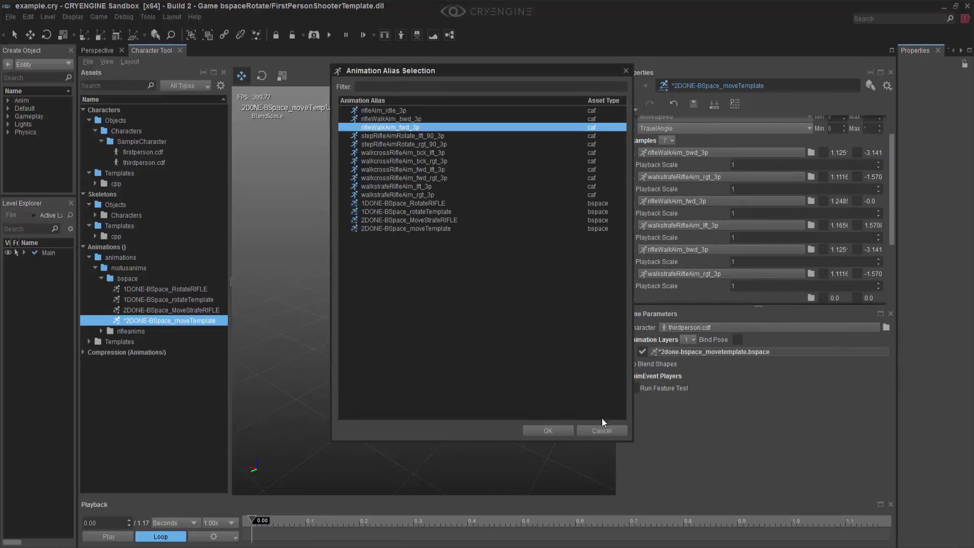
pyautogui.click(569, 431)
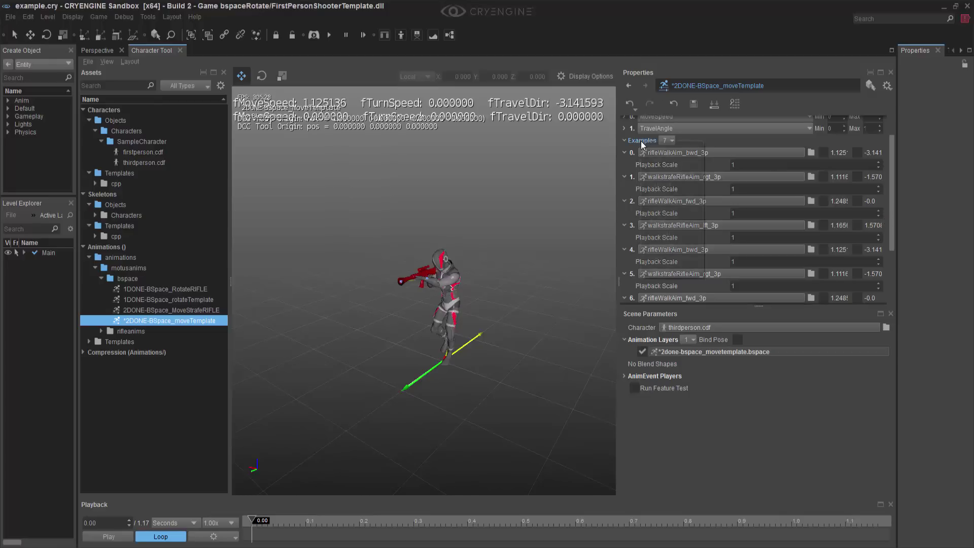
# - Add an eighth example to the blend space, reusing the walkstrafeRifleAim_lft_3p animation
pyautogui.click(666, 141)
pyautogui.click(660, 153)
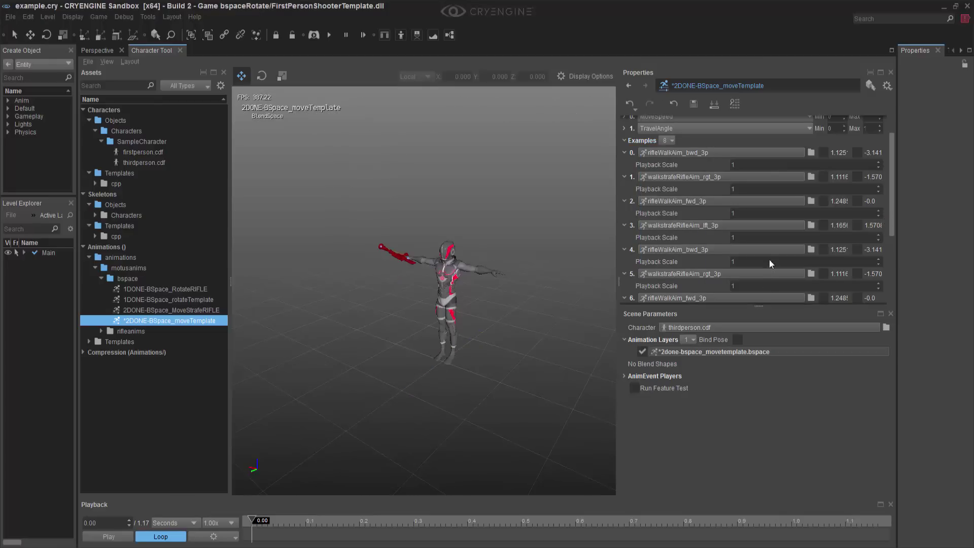
pyautogui.moveTo(893, 207); pyautogui.dragTo(892, 295)
pyautogui.click(812, 198)
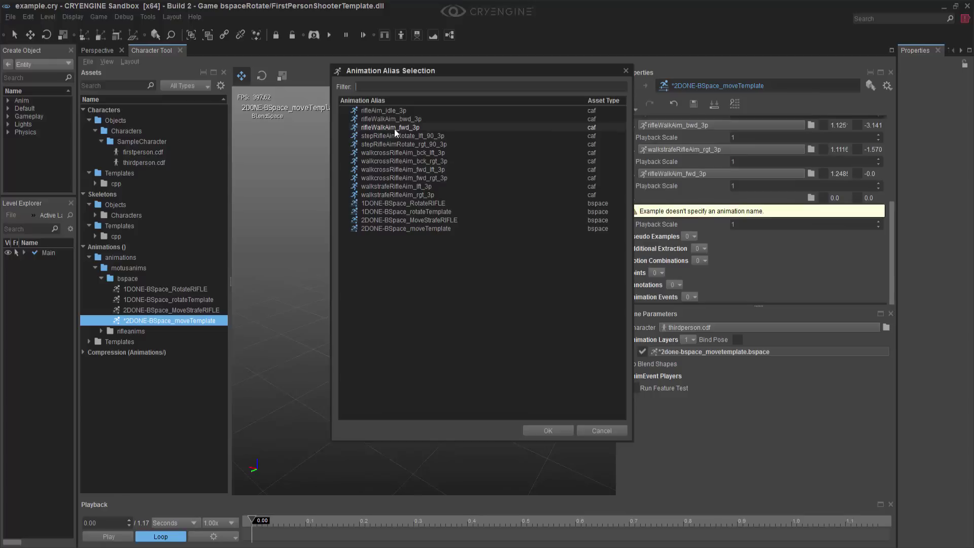
pyautogui.click(406, 187)
pyautogui.click(548, 430)
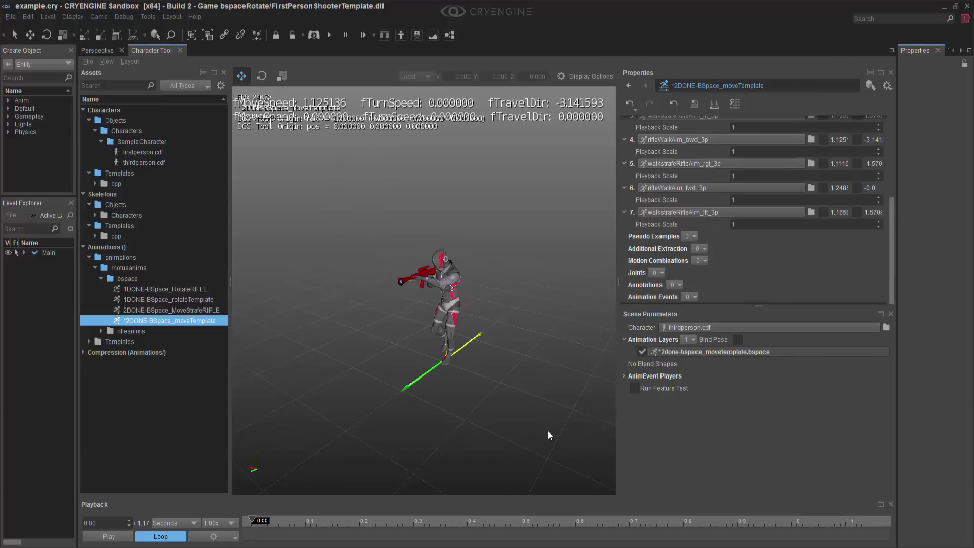
# - Make the properties area taller, expand the MoveSpeed and TravelAngle dimensions, and set the cell count of both to 7
pyautogui.moveTo(835, 306); pyautogui.dragTo(841, 356)
pyautogui.moveTo(893, 299); pyautogui.dragTo(894, 278)
pyautogui.scroll(2, 894, 277)
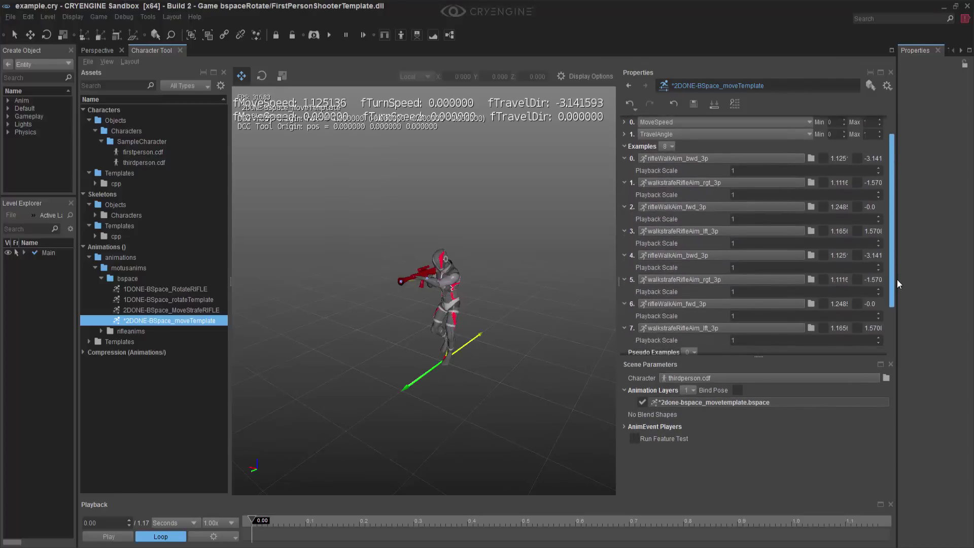
pyautogui.moveTo(898, 279); pyautogui.dragTo(897, 278)
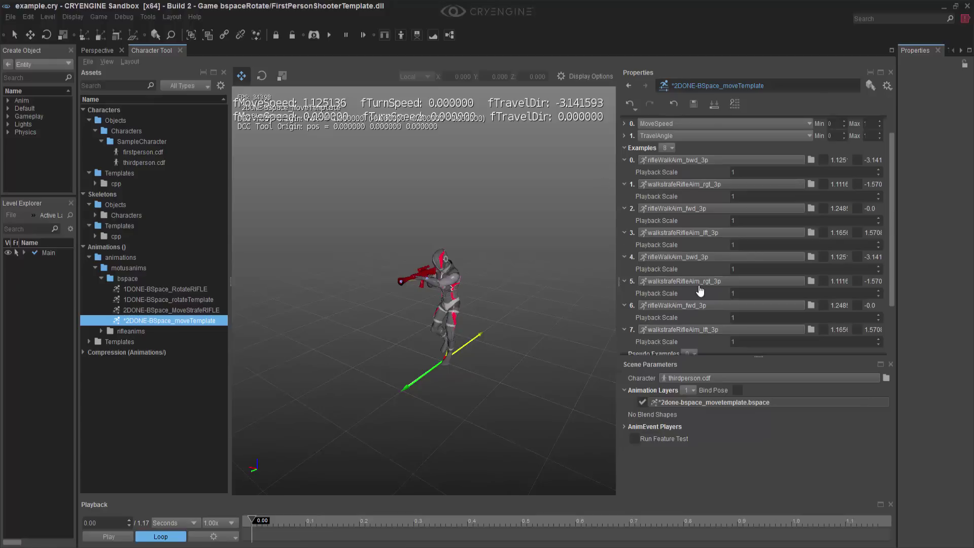
pyautogui.click(625, 135)
pyautogui.click(625, 123)
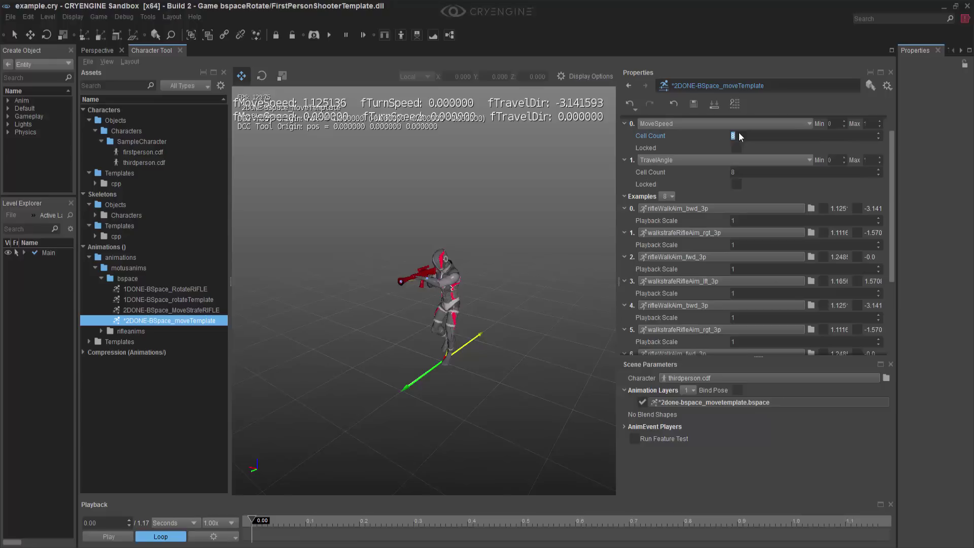
pyautogui.click(737, 173)
pyautogui.write('7')
pyautogui.click(843, 185)
pyautogui.scroll(2, 894, 200)
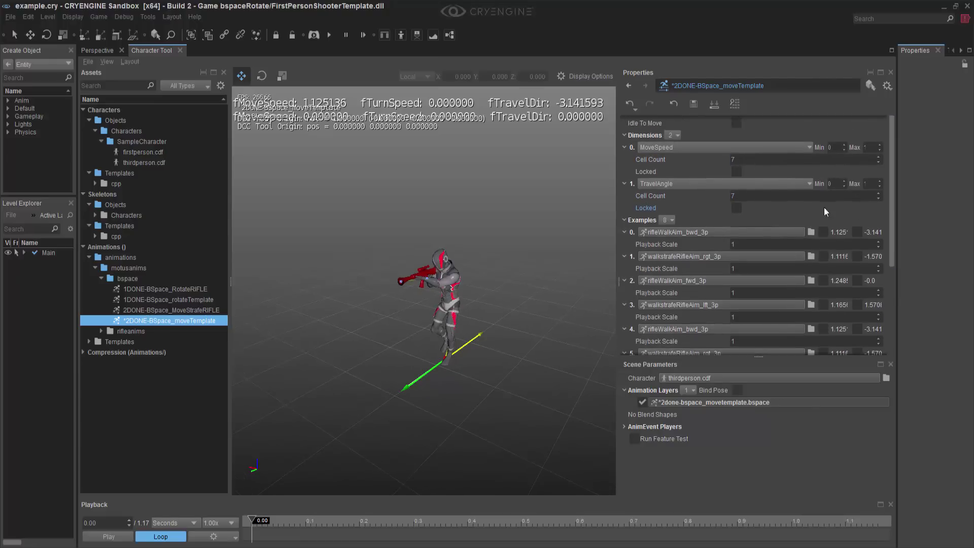
# - Widen the properties area, set MoveSpeed's maximum to 5, and set TravelAngle's minimum to -3.14 and maximum to 1.57
pyautogui.moveTo(618, 208); pyautogui.dragTo(581, 208)
pyautogui.doubleClick(866, 147)
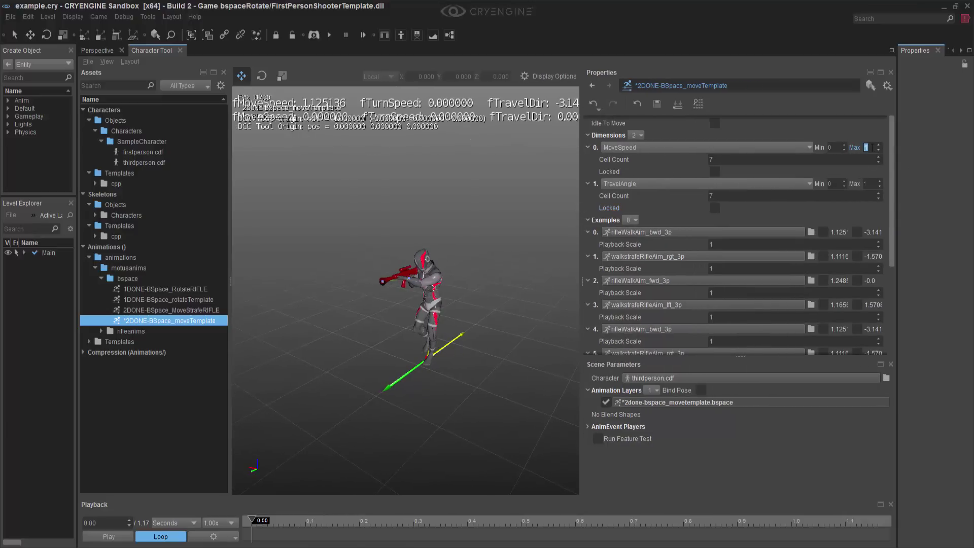
pyautogui.write('5')
# - Collapse all eight example entries, from example 7 up to example 0
pyautogui.moveTo(891, 218); pyautogui.dragTo(894, 258)
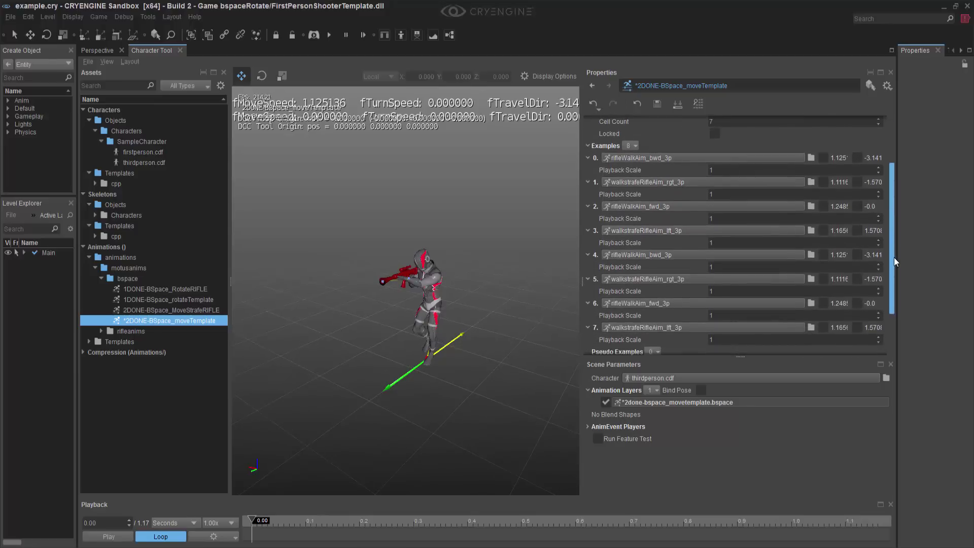
pyautogui.click(587, 327)
pyautogui.click(587, 303)
pyautogui.click(587, 278)
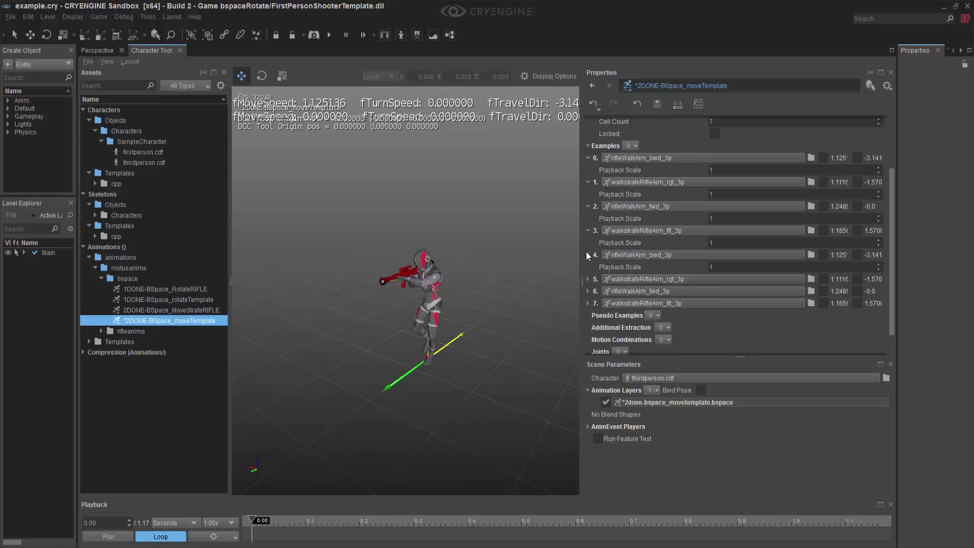
pyautogui.click(588, 254)
pyautogui.click(587, 231)
pyautogui.click(587, 206)
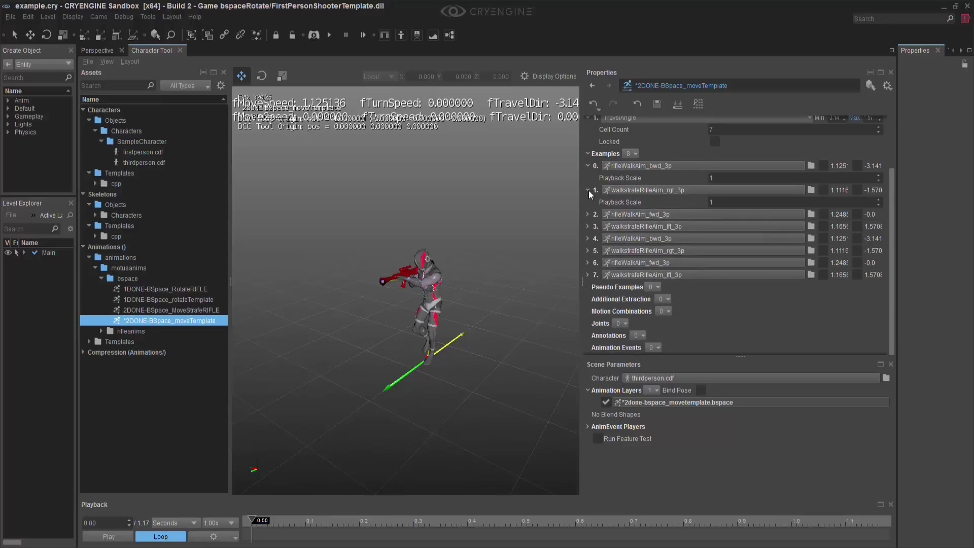
pyautogui.click(588, 190)
pyautogui.click(589, 180)
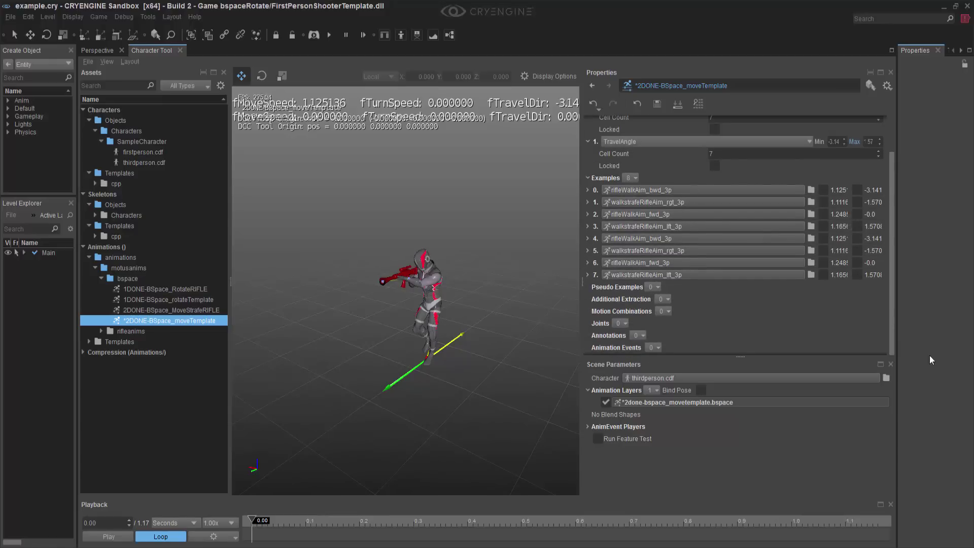
# - Collapse the TravelAngle and MoveSpeed entries and the whole Dimensions group
pyautogui.scroll(1, 894, 306)
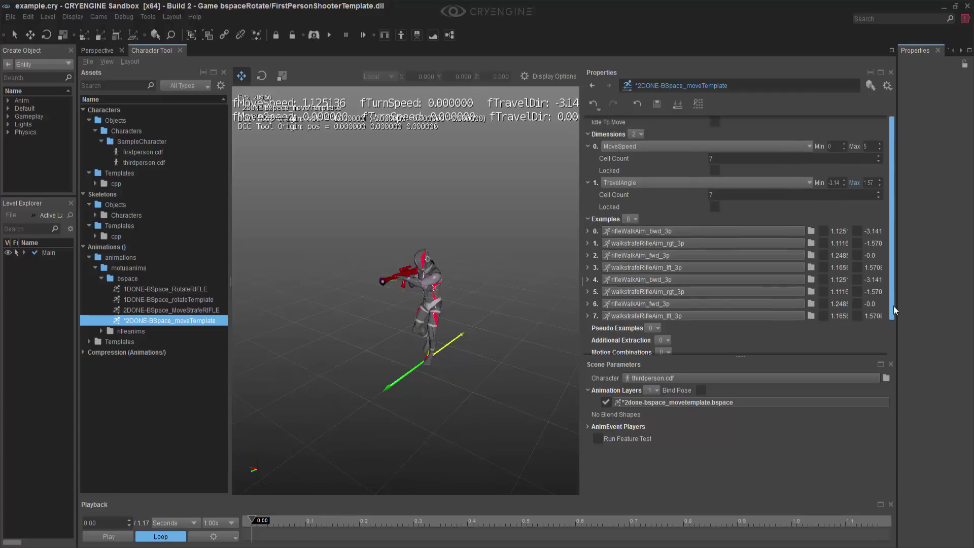
pyautogui.click(588, 184)
pyautogui.click(587, 147)
pyautogui.click(588, 135)
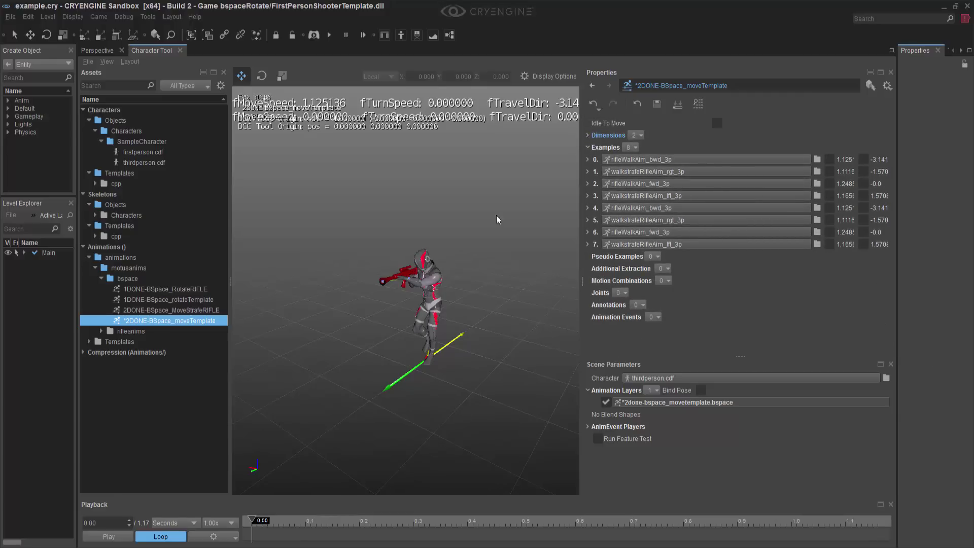
# - Examine the example grid in the Blend Space Preview, close the preview, and make the properties area taller
pyautogui.click(107, 62)
pyautogui.click(133, 125)
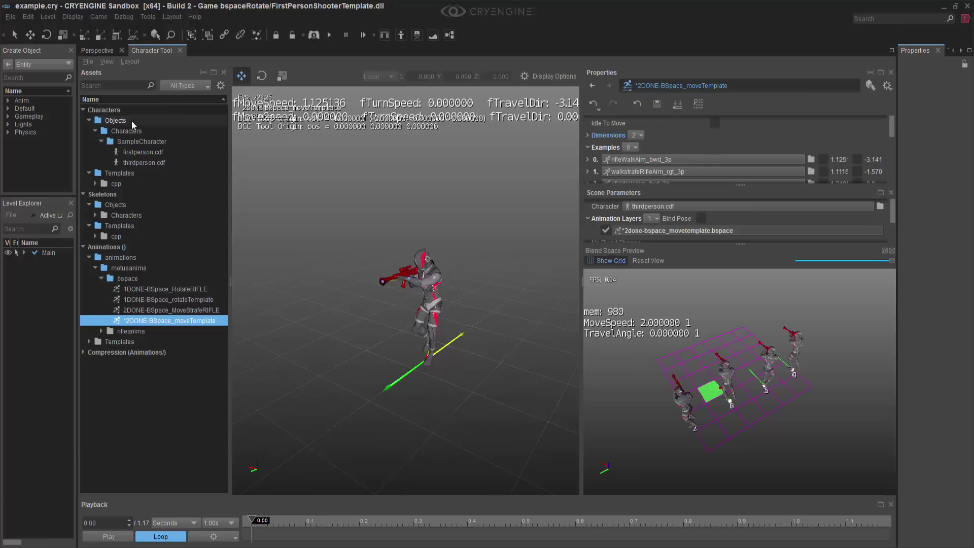
pyautogui.moveTo(818, 423)
pyautogui.mouseDown(button='right')
pyautogui.moveTo(810, 418)
pyautogui.moveTo(823, 421)
pyautogui.mouseUp(button='right')
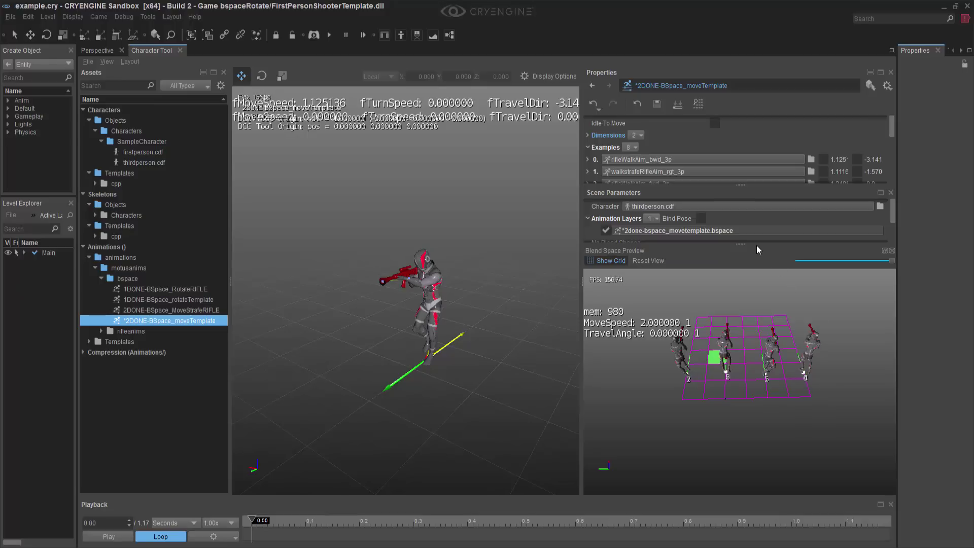
pyautogui.moveTo(757, 245); pyautogui.dragTo(757, 333)
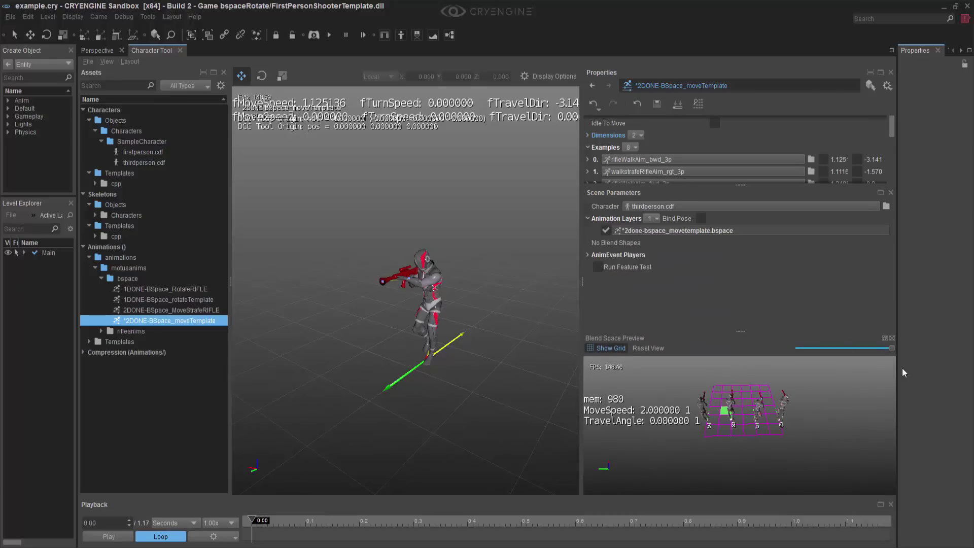
pyautogui.click(893, 338)
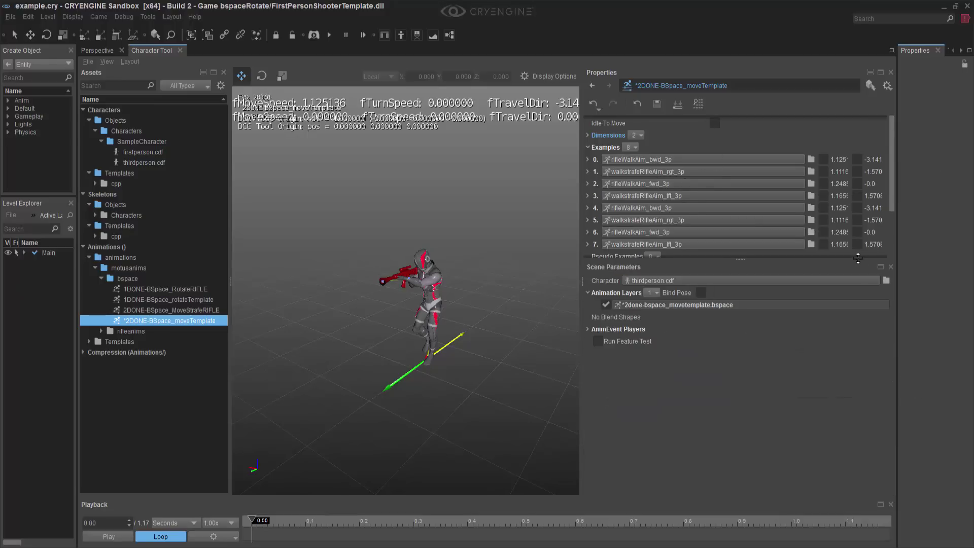
pyautogui.moveTo(858, 259)
pyautogui.mouseDown()
pyautogui.moveTo(873, 325)
pyautogui.moveTo(893, 356)
pyautogui.moveTo(909, 315)
pyautogui.mouseUp()
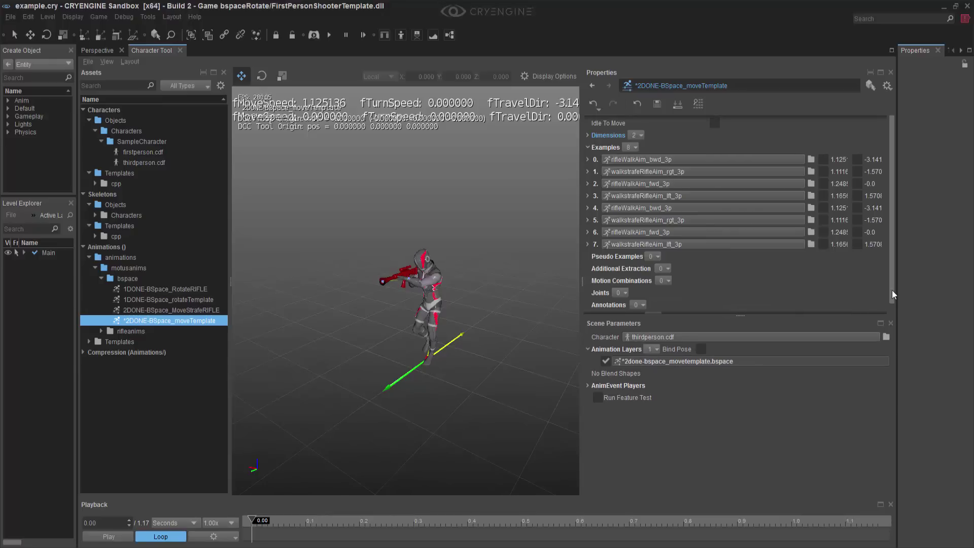
pyautogui.click(837, 160)
pyautogui.doubleClick(838, 160)
pyautogui.doubleClick(840, 161)
pyautogui.rightClick(843, 159)
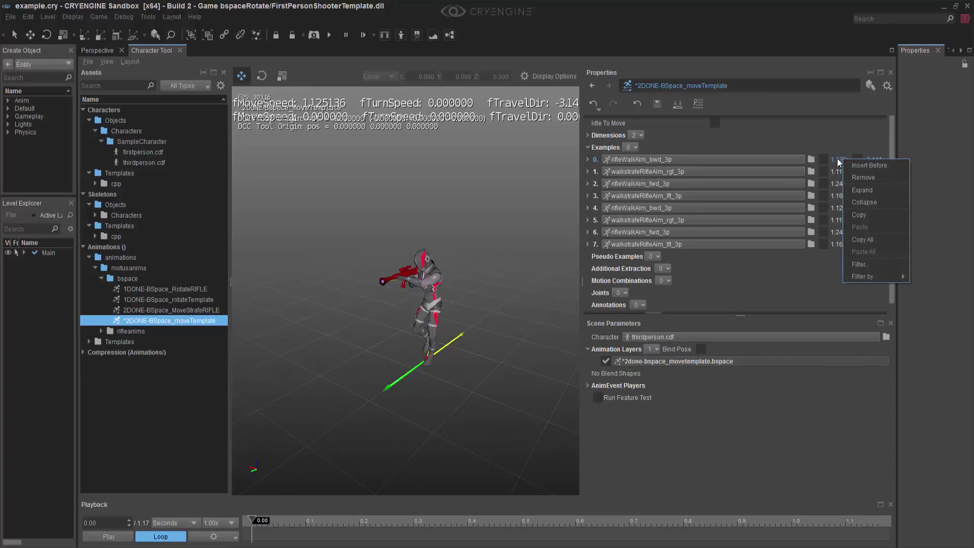
pyautogui.click(836, 163)
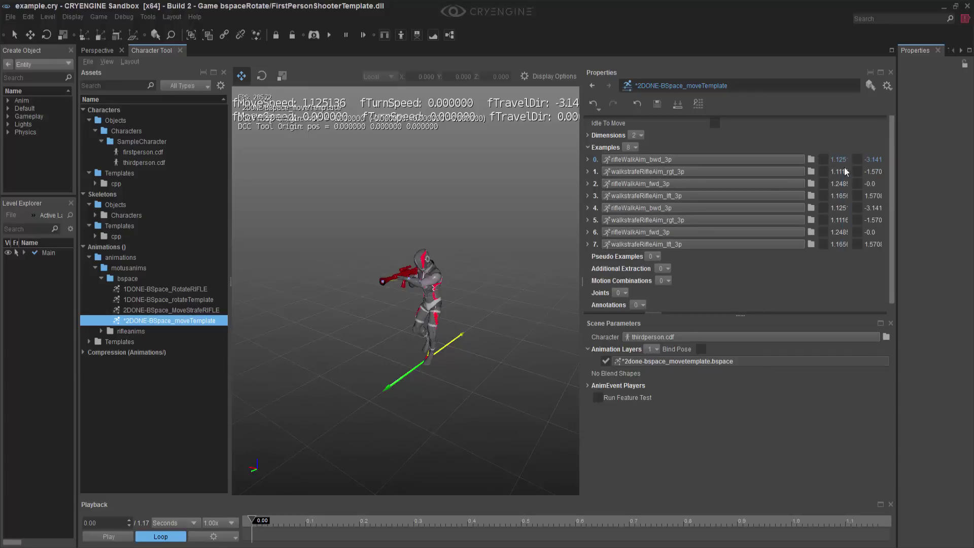
# - Expand example 0, set its MoveSpeed to 0, and enable manual MoveSpeed values for examples 1 to 7
pyautogui.click(588, 159)
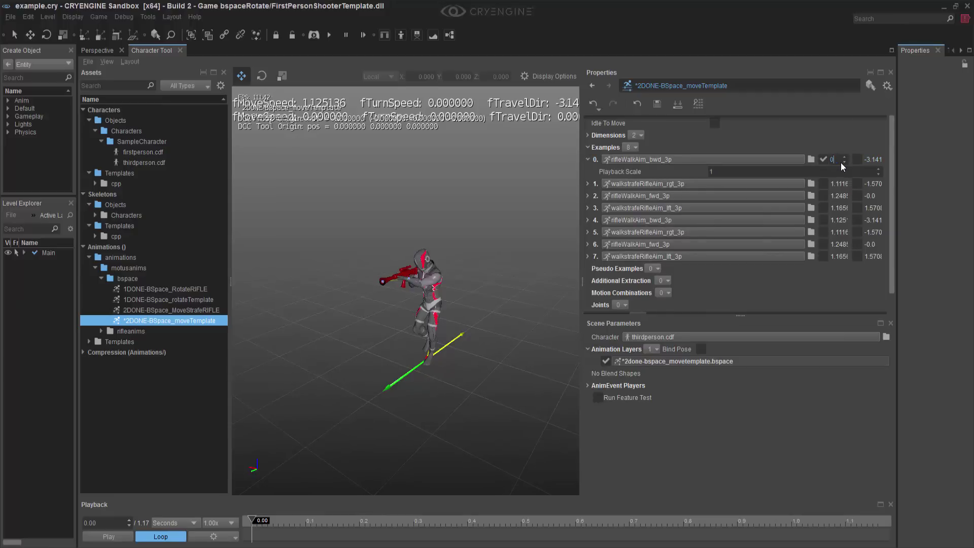
pyautogui.click(823, 184)
pyautogui.click(824, 196)
pyautogui.click(824, 220)
pyautogui.click(824, 232)
pyautogui.click(824, 244)
pyautogui.click(824, 256)
# - Set the MoveSpeed of examples 7, 6, 5 and 4 to 5
pyautogui.doubleClick(835, 257)
pyautogui.write('5')
pyautogui.click(838, 244)
pyautogui.write('5')
pyautogui.hotkey('shift', 'Tab')
pyautogui.write('5')
pyautogui.hotkey('shift', 'Tab')
pyautogui.write('5')
# - Set the MoveSpeed of examples 1, 2 and 3 to 0
pyautogui.doubleClick(835, 183)
pyautogui.write('0')
pyautogui.press('Tab')
pyautogui.write('0')
pyautogui.press('Tab')
pyautogui.write('0')
pyautogui.click(833, 196)
pyautogui.click(839, 133)
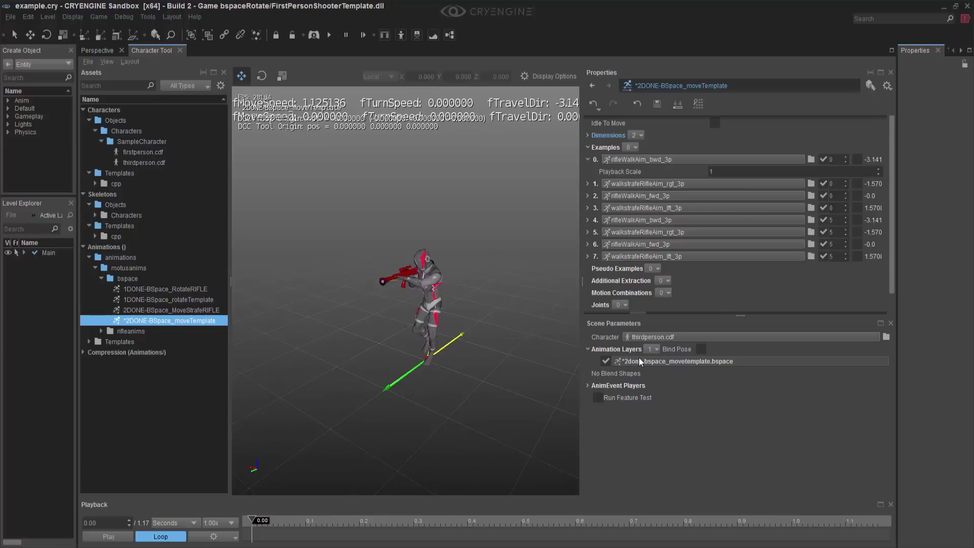
# - Show the Blend Space Preview as an enlarged floating window and examine the arrangement of all eight numbered examples
pyautogui.click(101, 61)
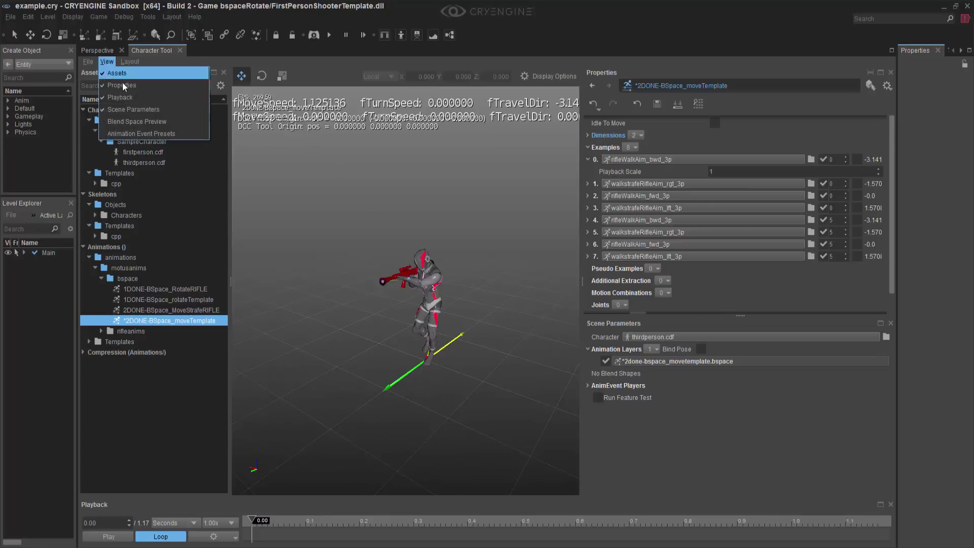
pyautogui.click(129, 119)
pyautogui.keyDown('alt'); pyautogui.moveTo(763, 482); pyautogui.dragTo(782, 472, button='middle'); pyautogui.keyUp('alt')
pyautogui.moveTo(770, 376); pyautogui.dragTo(780, 375, button='right')
pyautogui.doubleClick(590, 337)
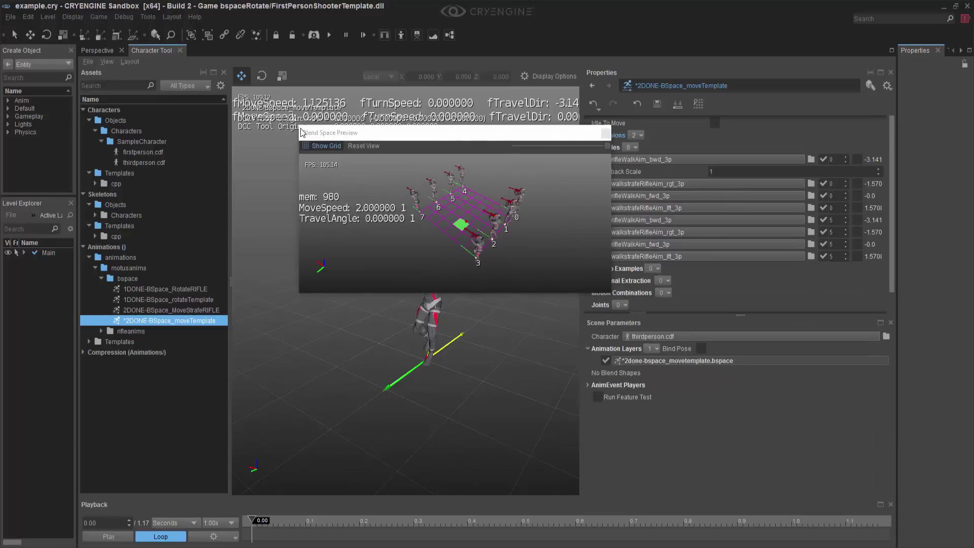
pyautogui.moveTo(612, 294); pyautogui.dragTo(741, 537)
pyautogui.moveTo(670, 350); pyautogui.dragTo(533, 349, button='middle')
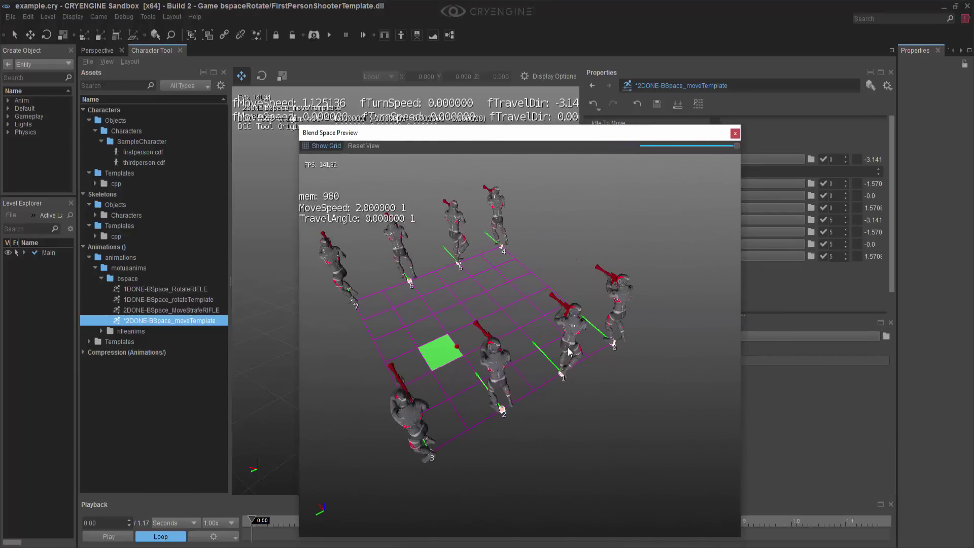
pyautogui.moveTo(628, 352); pyautogui.dragTo(656, 337, button='middle')
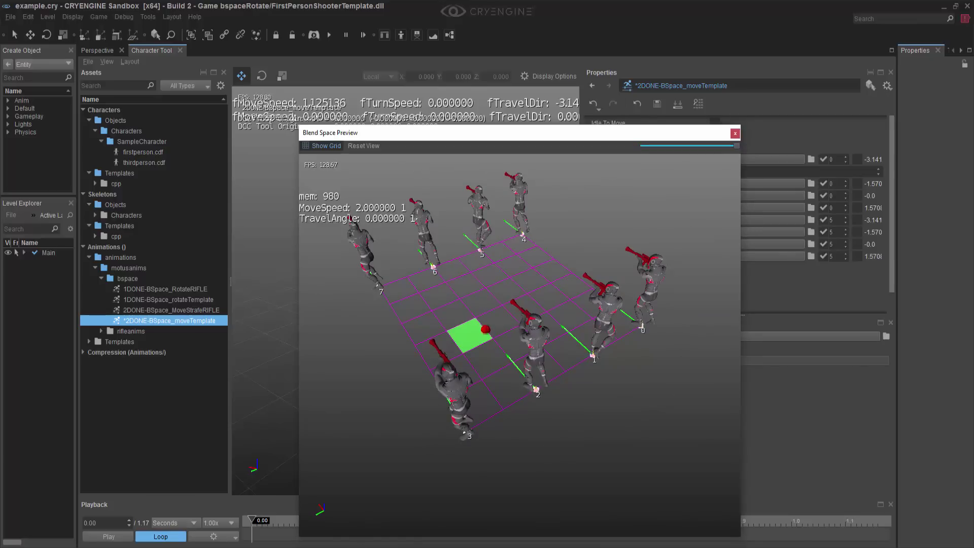
# - Find and open Notepad, and narrow its window so the blend space grid stays in view
pyautogui.click(236, 546)
pyautogui.press('super+s')
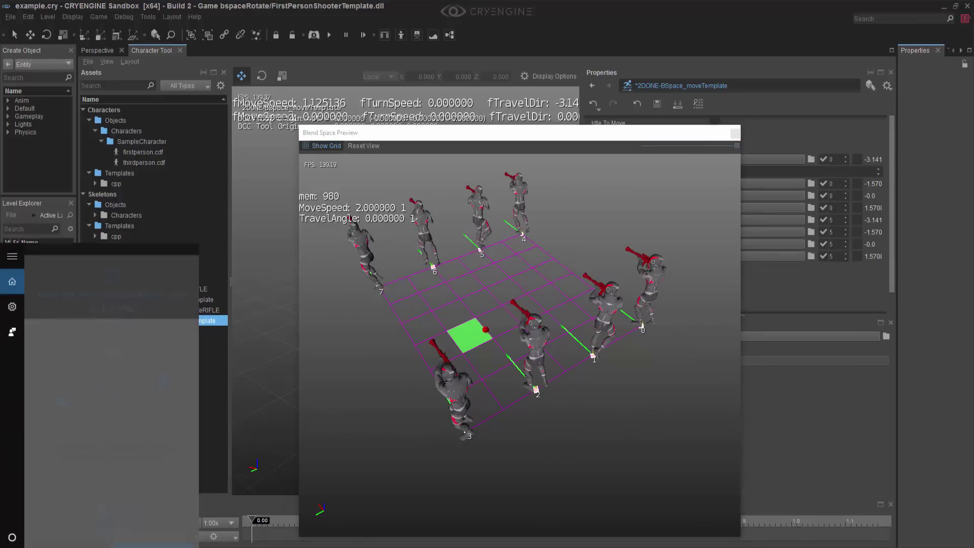
pyautogui.write('note')
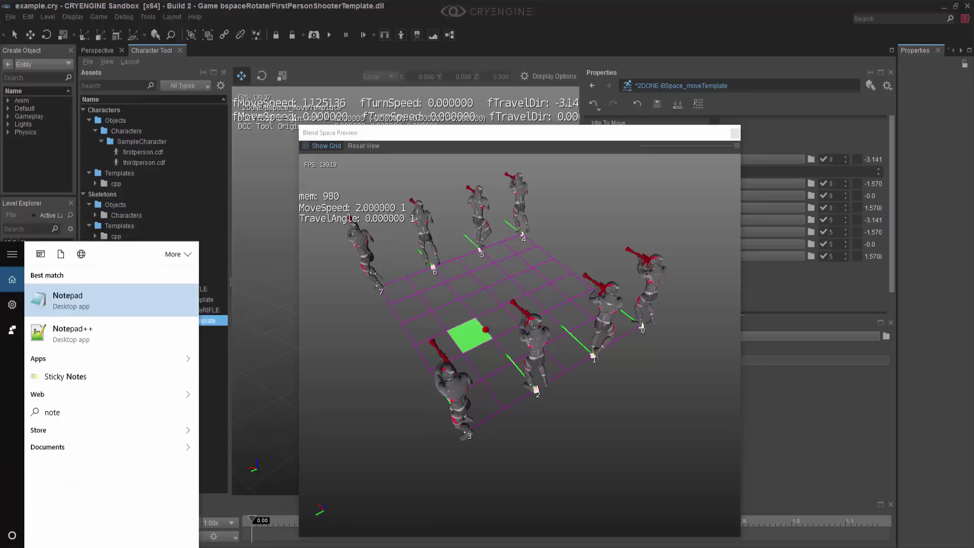
pyautogui.write('pad')
pyautogui.click(109, 296)
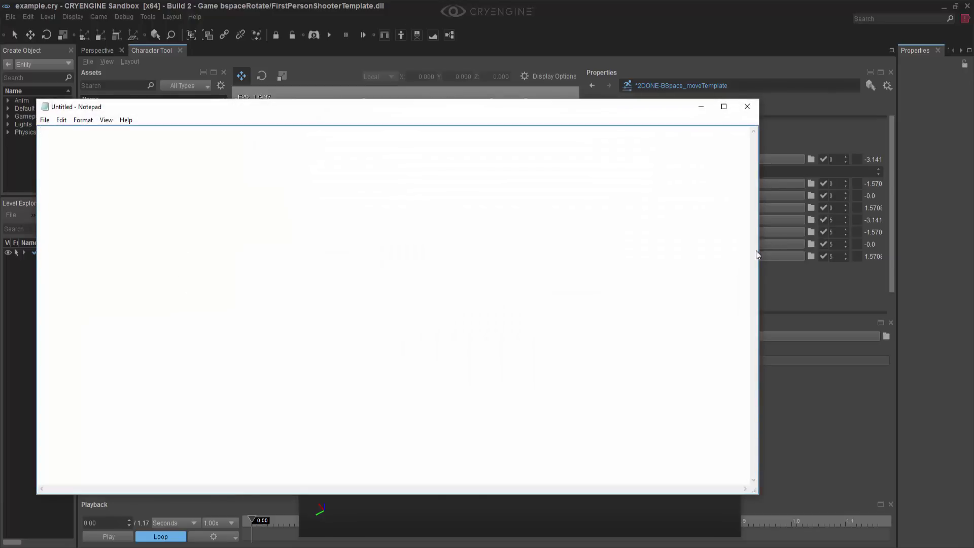
pyautogui.moveTo(757, 252); pyautogui.dragTo(387, 257)
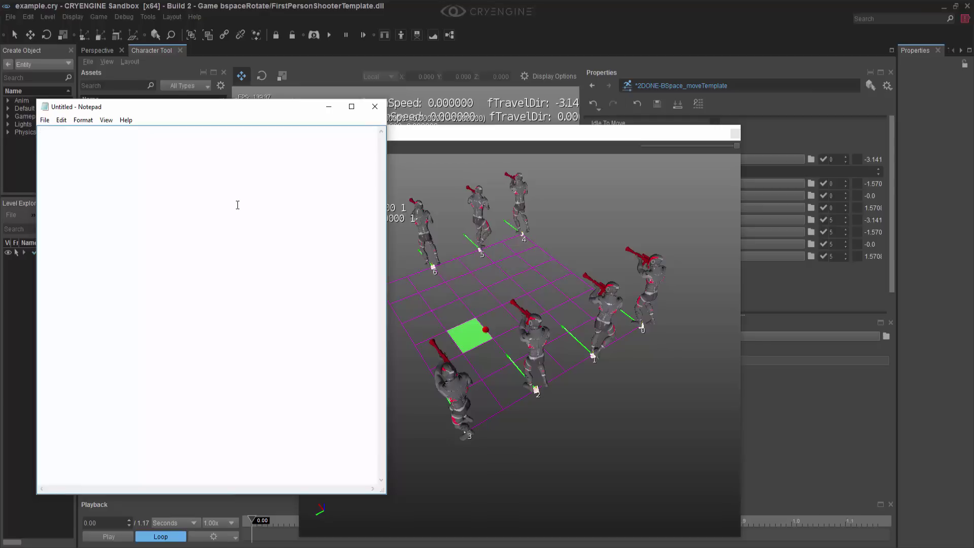
# - Note the corner order of the three grid faces as the lines 0451, 1562 and 2673, and move the Notepad window aside
pyautogui.write('0')
pyautogui.write('451')
pyautogui.write('2')
pyautogui.moveTo(306, 109); pyautogui.dragTo(269, 107)
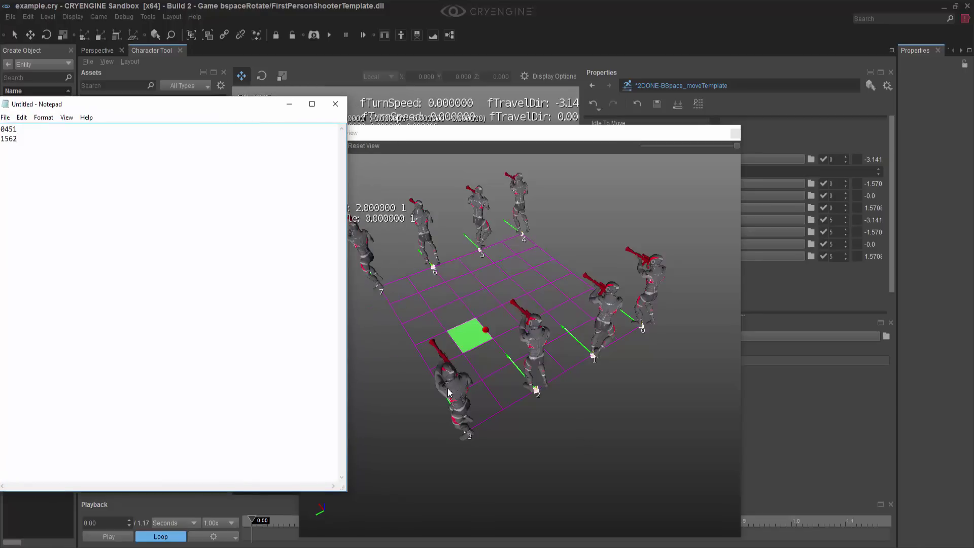
pyautogui.press('Return')
pyautogui.write('2673')
pyautogui.moveTo(247, 108); pyautogui.dragTo(315, 115)
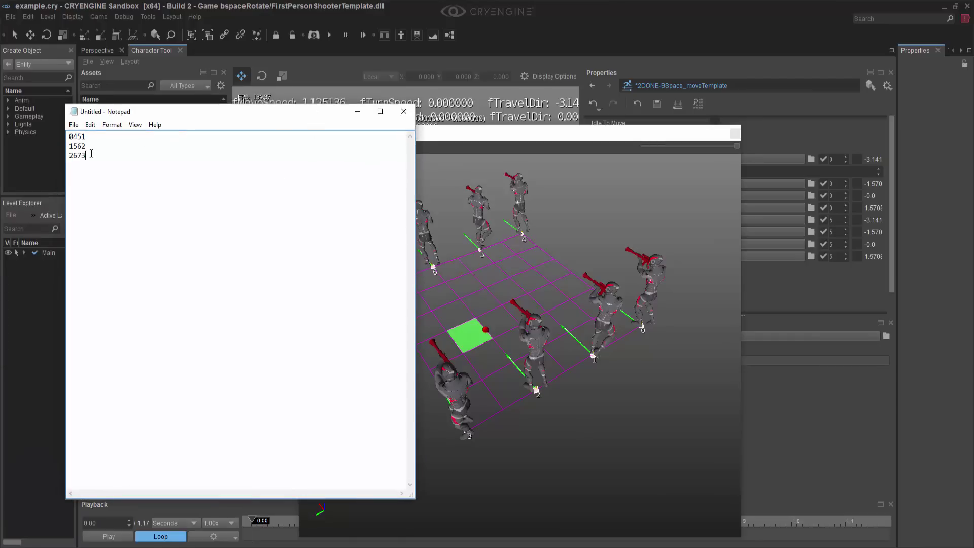
pyautogui.hotkey('ctrl', 'a')
pyautogui.click(155, 151)
pyautogui.moveTo(247, 113); pyautogui.dragTo(0, 100)
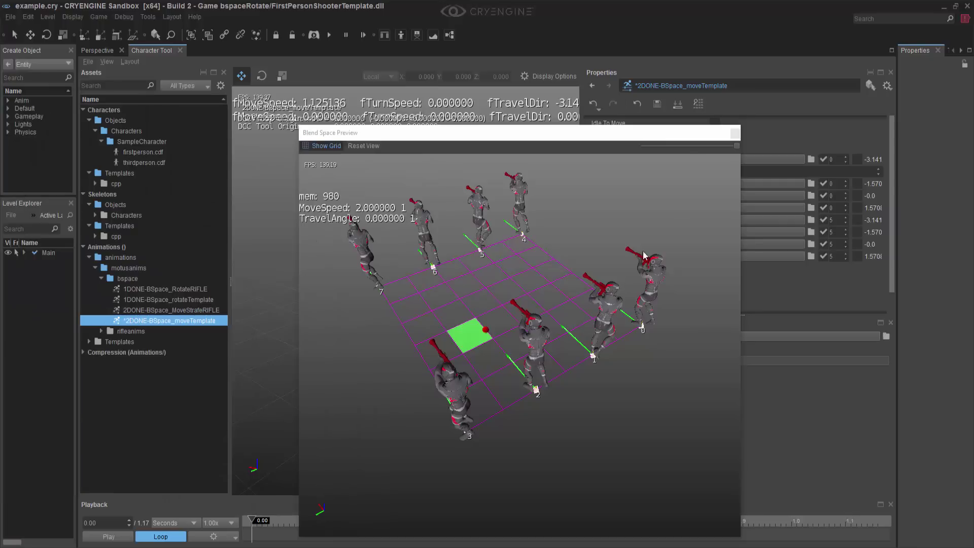
# - Close the Blend Space Preview, make the properties area taller, and add three annotations to the blend space
pyautogui.click(735, 134)
pyautogui.moveTo(740, 315); pyautogui.dragTo(732, 394)
pyautogui.rightClick(616, 316)
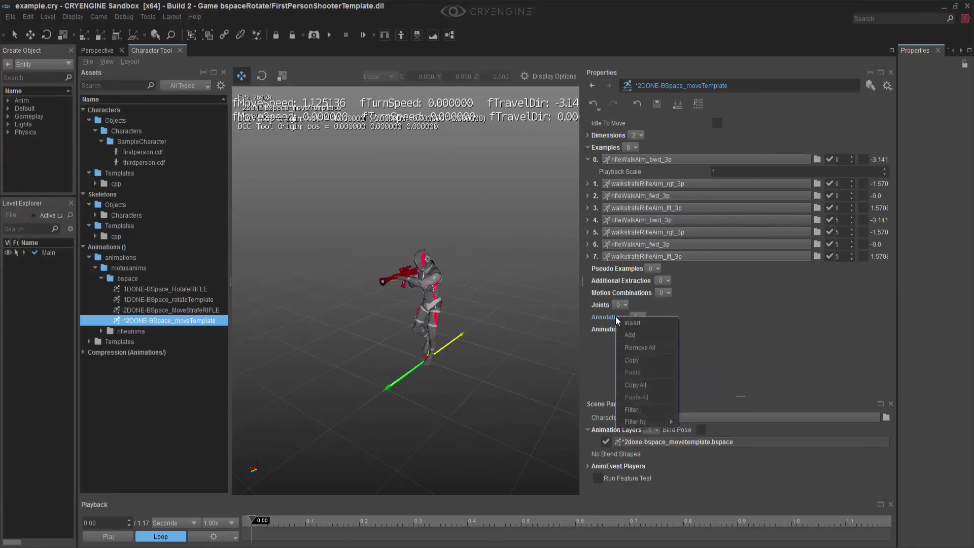
pyautogui.click(637, 334)
pyautogui.rightClick(618, 317)
pyautogui.click(629, 336)
pyautogui.rightClick(617, 318)
pyautogui.click(632, 338)
# - Add four index entries to annotation 0
pyautogui.rightClick(595, 329)
pyautogui.click(596, 337)
pyautogui.rightClick(595, 330)
pyautogui.click(607, 350)
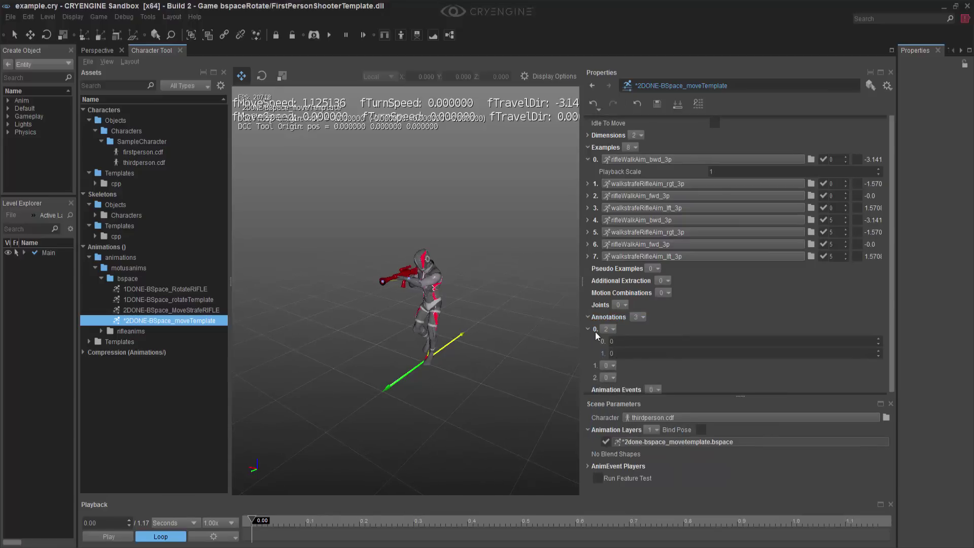
pyautogui.rightClick(595, 331)
pyautogui.click(608, 349)
pyautogui.rightClick(594, 328)
pyautogui.click(607, 345)
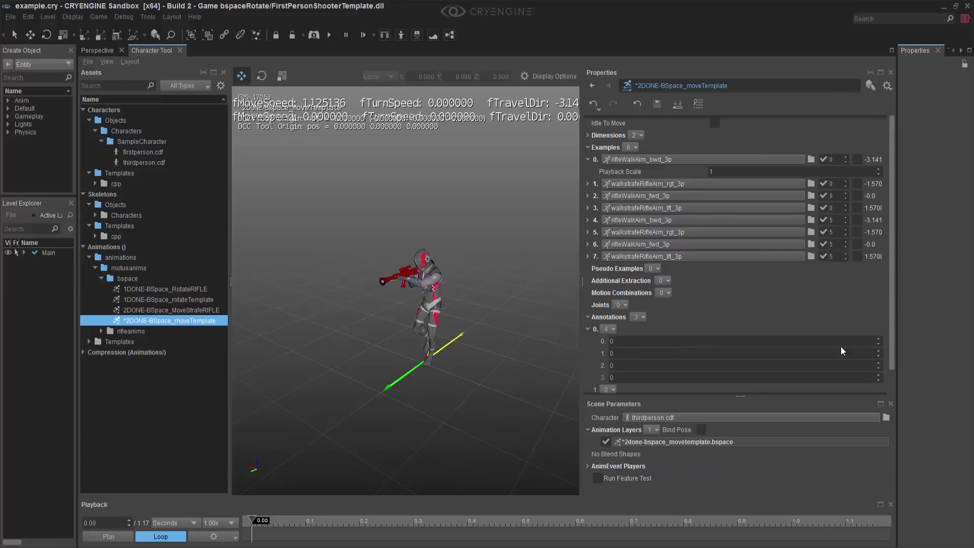
# - Add four index entries to annotation 1
pyautogui.scroll(-2, 891, 294)
pyautogui.rightClick(594, 363)
pyautogui.click(611, 380)
pyautogui.rightClick(596, 362)
pyautogui.click(604, 376)
pyautogui.rightClick(595, 364)
pyautogui.click(603, 379)
pyautogui.rightClick(593, 364)
pyautogui.click(604, 381)
# - Add four index entries to annotation 2
pyautogui.scroll(-4, 611, 376)
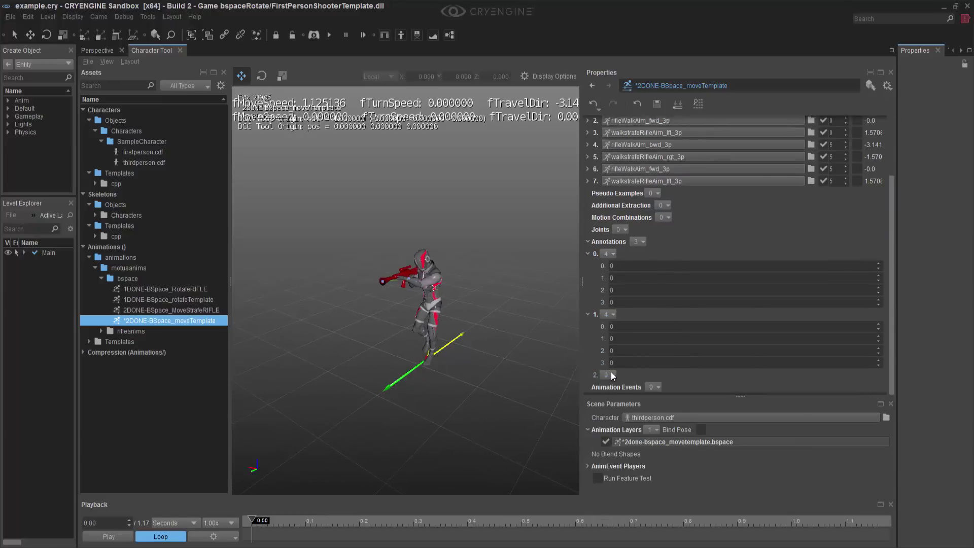
pyautogui.rightClick(596, 376)
pyautogui.click(599, 380)
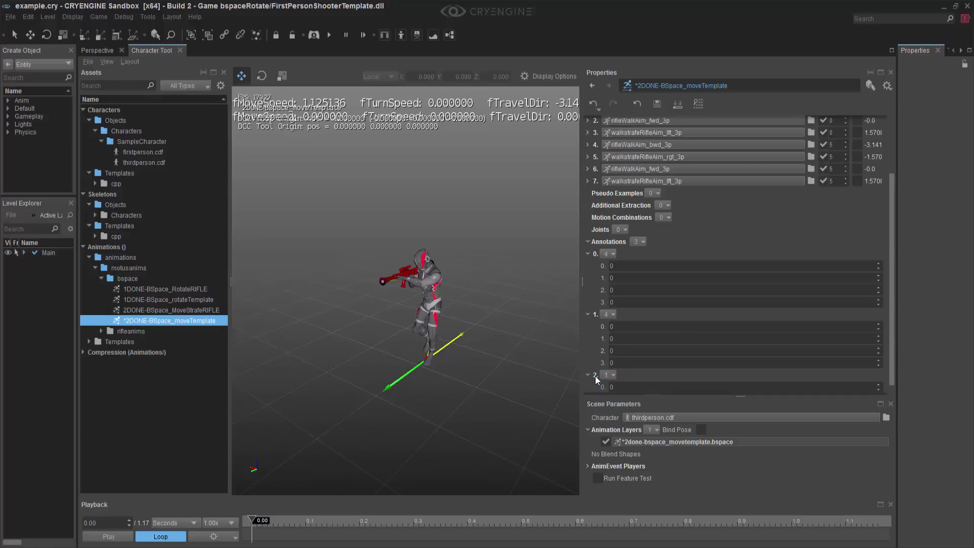
pyautogui.rightClick(595, 376)
pyautogui.click(598, 381)
pyautogui.rightClick(596, 376)
pyautogui.click(606, 394)
pyautogui.rightClick(594, 376)
pyautogui.click(613, 393)
# - Set the four entries of annotation 0 to 0, 4, 5 and 1
pyautogui.click(671, 268)
pyautogui.write('0')
pyautogui.click(646, 281)
pyautogui.write('4')
pyautogui.click(636, 289)
pyautogui.write('5')
pyautogui.click(623, 303)
pyautogui.write('1')
# - Set the four entries of annotation 1 to 1, 5, 6 and 2
pyautogui.click(624, 328)
pyautogui.click(626, 340)
pyautogui.click(624, 350)
pyautogui.write('6')
pyautogui.click(626, 362)
# - Set the four entries of annotation 2 to 2, 6, 7 and 3
pyautogui.scroll(-2, 893, 368)
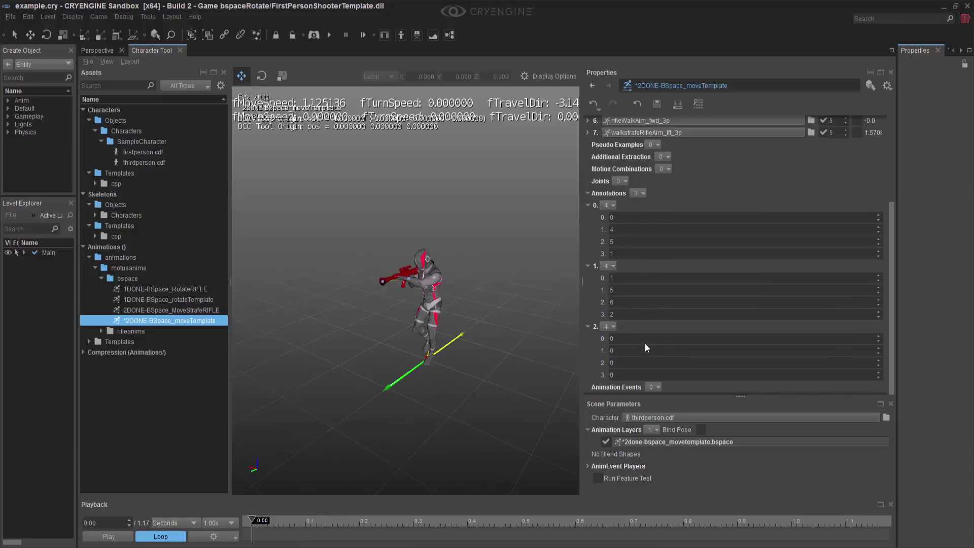
pyautogui.write('2')
pyautogui.click(617, 349)
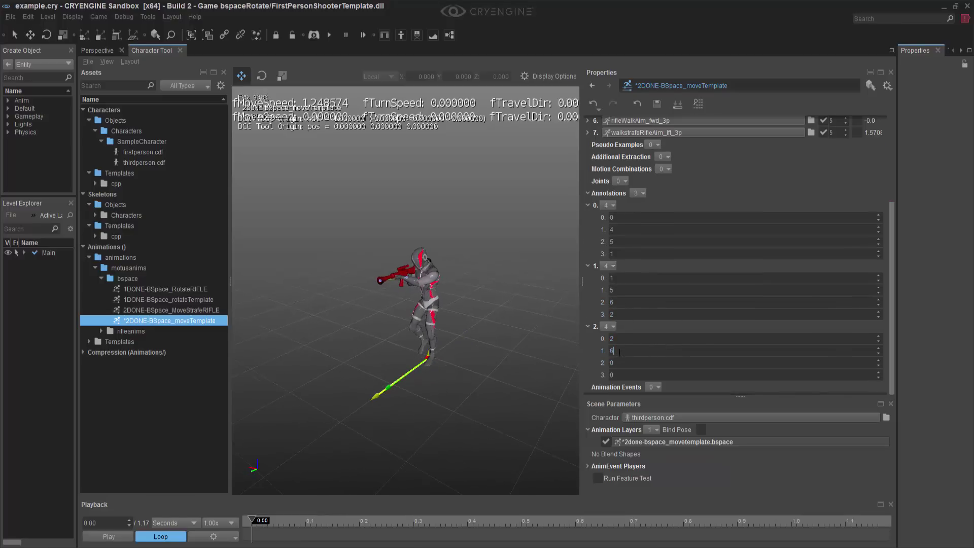
pyautogui.write('6')
pyautogui.click(621, 361)
pyautogui.write('7')
pyautogui.click(622, 375)
pyautogui.write('3')
# - Collapse the three annotation entries and save the 2DONE-BSpace_moveTemplate blend space
pyautogui.click(664, 331)
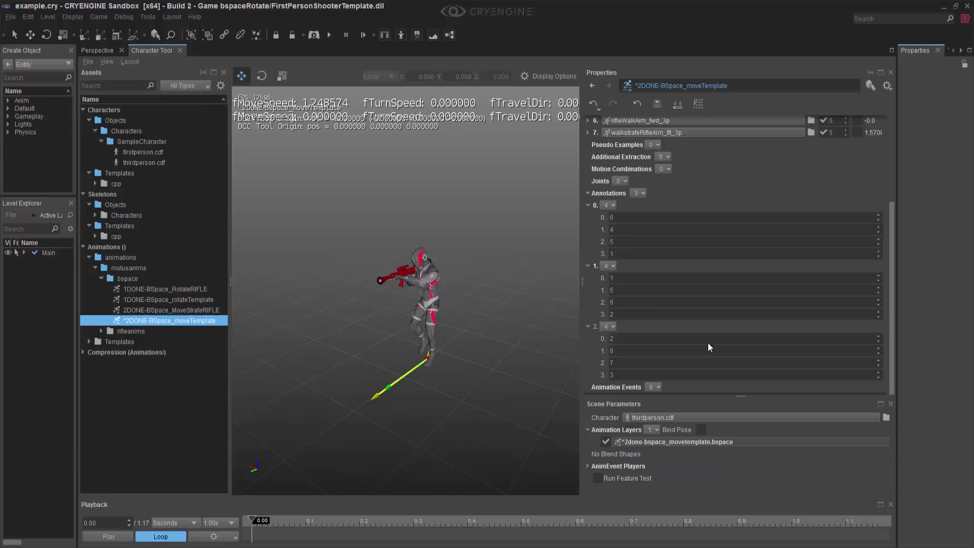
pyautogui.click(588, 327)
pyautogui.click(590, 312)
pyautogui.click(588, 303)
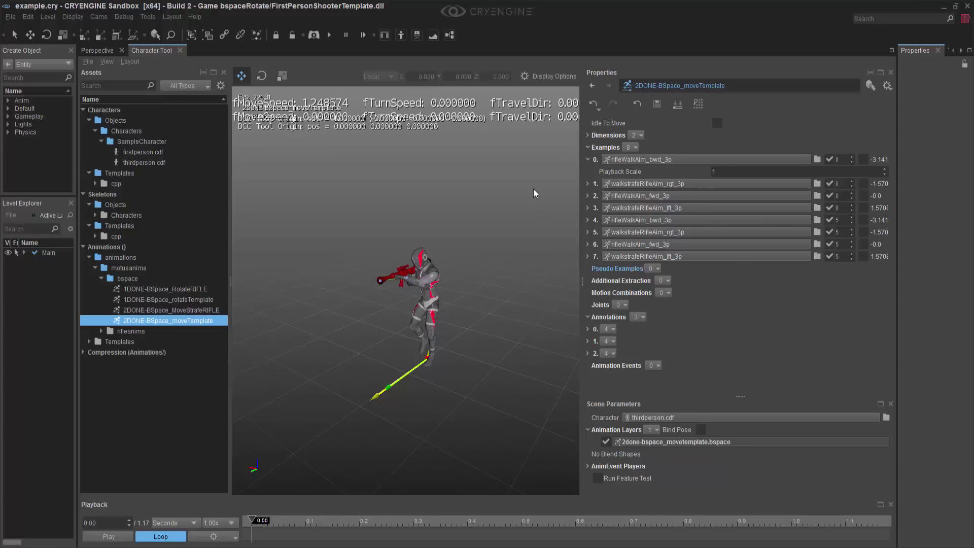
# - Play the blend space, set the layer's Travel Speed to about 3.74 and Travel Angle to about -0.19, and pause playback
pyautogui.click(108, 537)
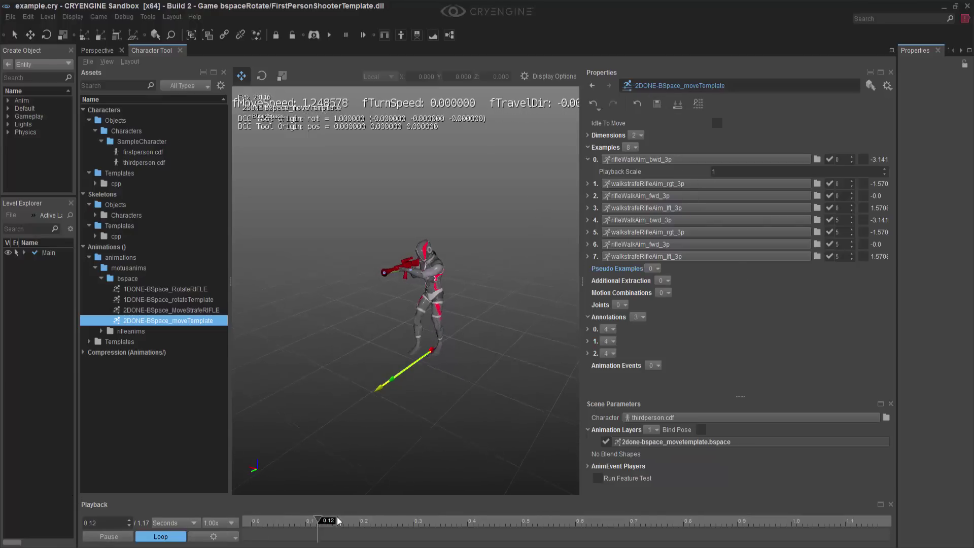
pyautogui.moveTo(745, 396); pyautogui.dragTo(744, 327)
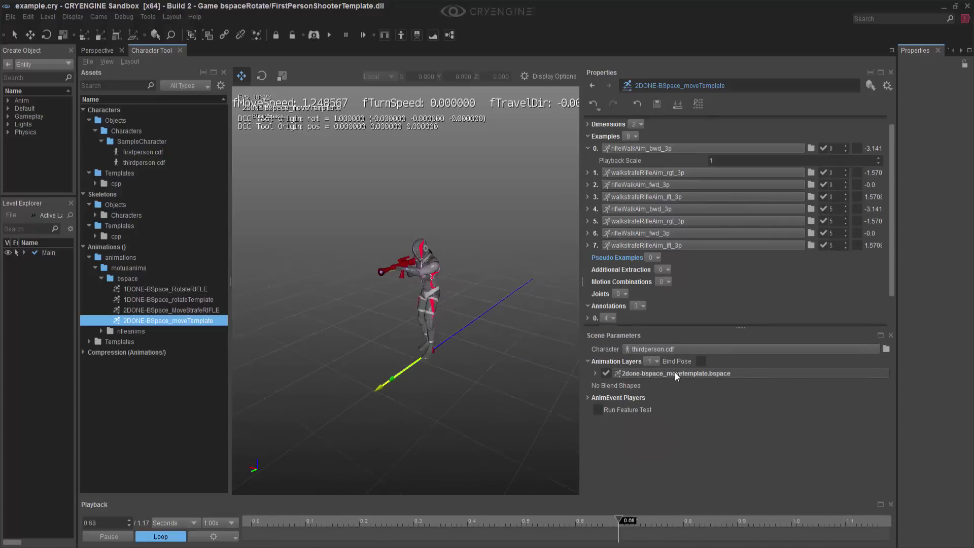
pyautogui.click(595, 373)
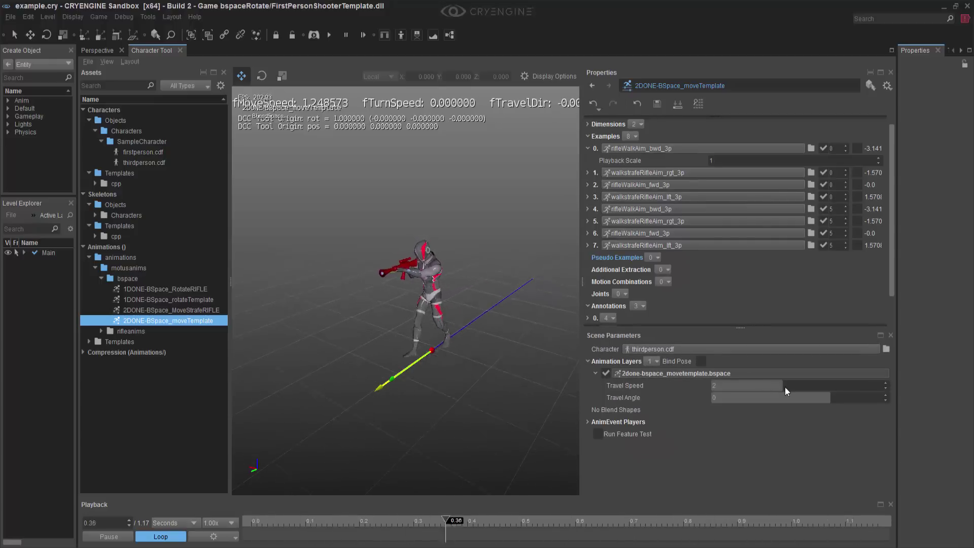
pyautogui.moveTo(785, 387); pyautogui.dragTo(871, 386)
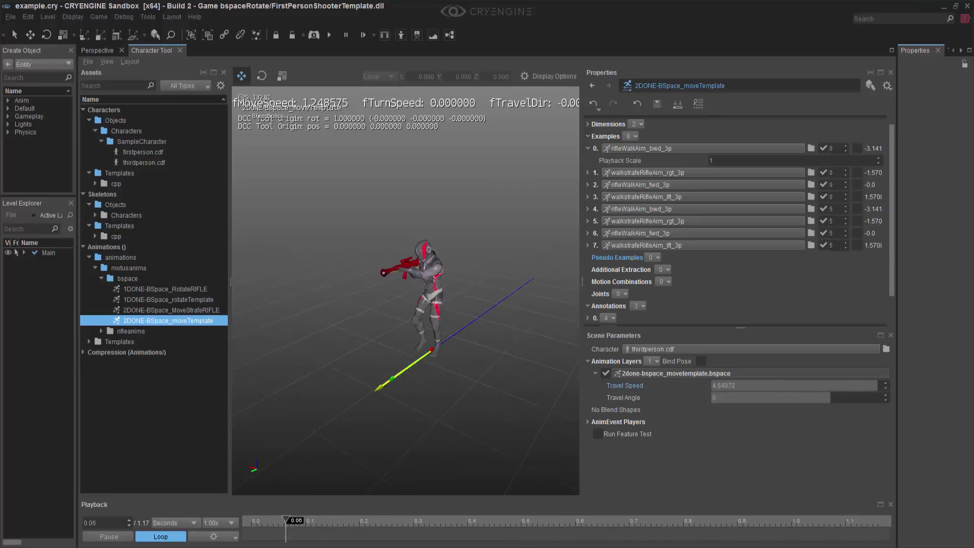
pyautogui.moveTo(828, 401)
pyautogui.mouseDown()
pyautogui.moveTo(781, 398)
pyautogui.moveTo(863, 397)
pyautogui.moveTo(809, 397)
pyautogui.moveTo(823, 398)
pyautogui.mouseUp()
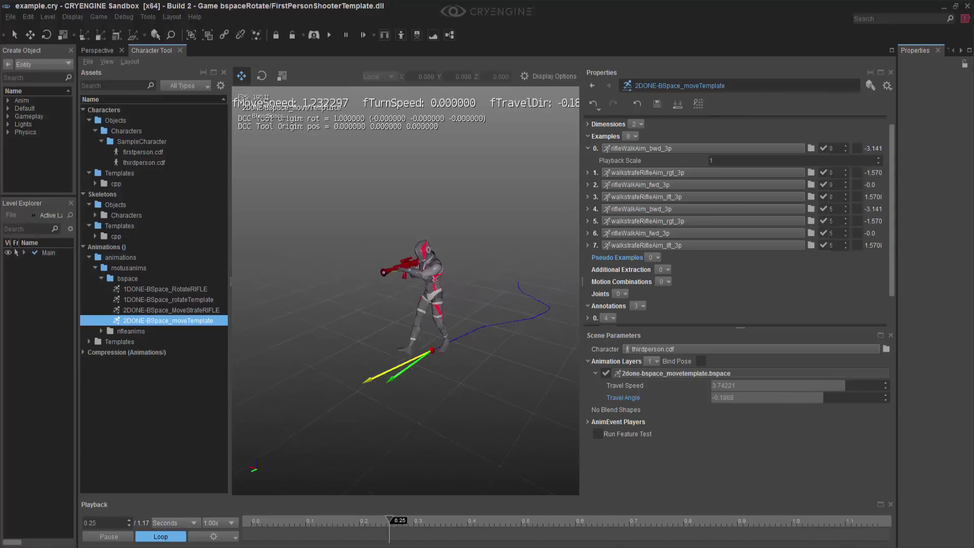
pyautogui.click(111, 537)
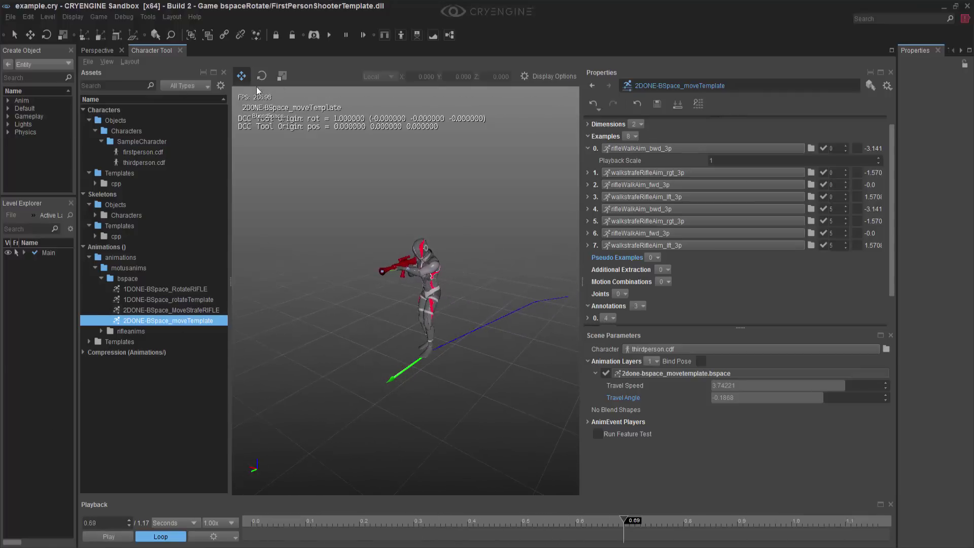
# - Reopen the Blend Space Preview to examine the annotated grid
pyautogui.click(105, 66)
pyautogui.click(141, 121)
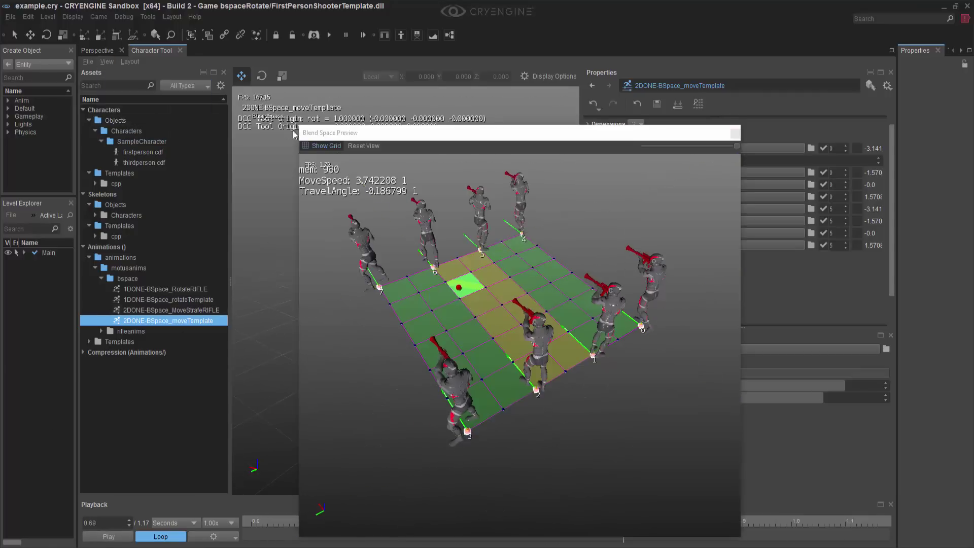
# - Dock the Blend Space Preview below the Scene Parameters and enlarge it so the whole annotated grid shows from its low-speed edge
pyautogui.moveTo(621, 135); pyautogui.dragTo(770, 471)
pyautogui.moveTo(745, 378); pyautogui.dragTo(746, 338)
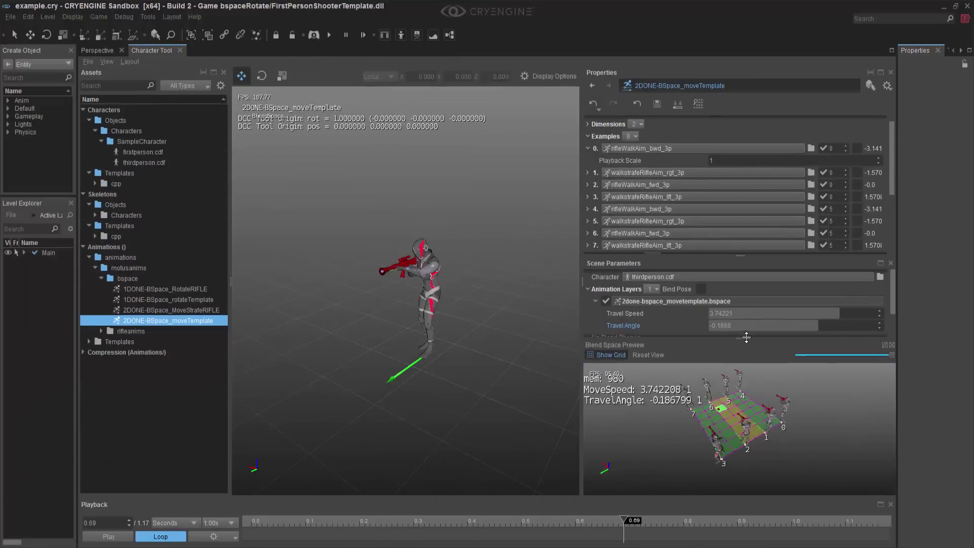
pyautogui.moveTo(742, 255); pyautogui.dragTo(744, 158)
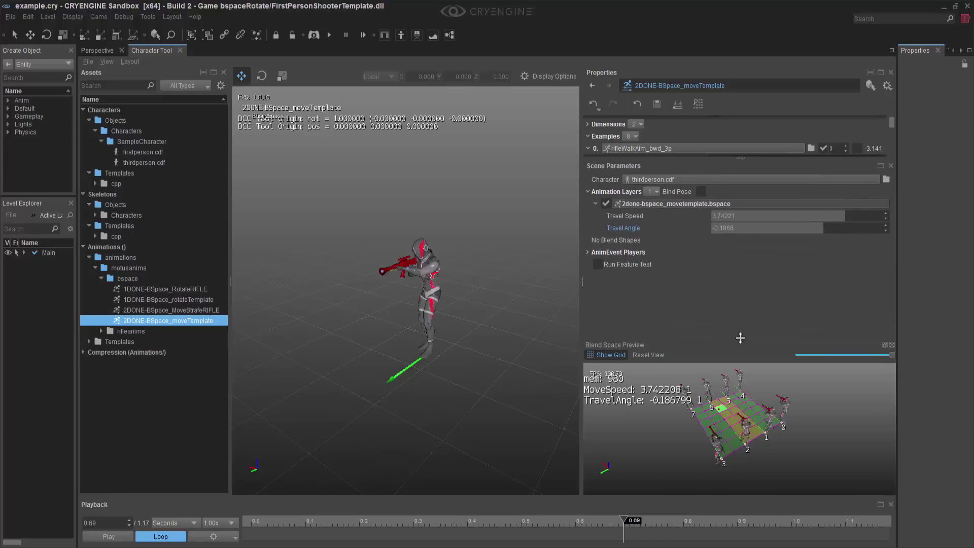
pyautogui.moveTo(741, 338); pyautogui.dragTo(741, 263)
pyautogui.moveTo(740, 390); pyautogui.dragTo(774, 401, button='middle')
pyautogui.press('w')
pyautogui.moveTo(832, 437); pyautogui.dragTo(803, 437, button='right')
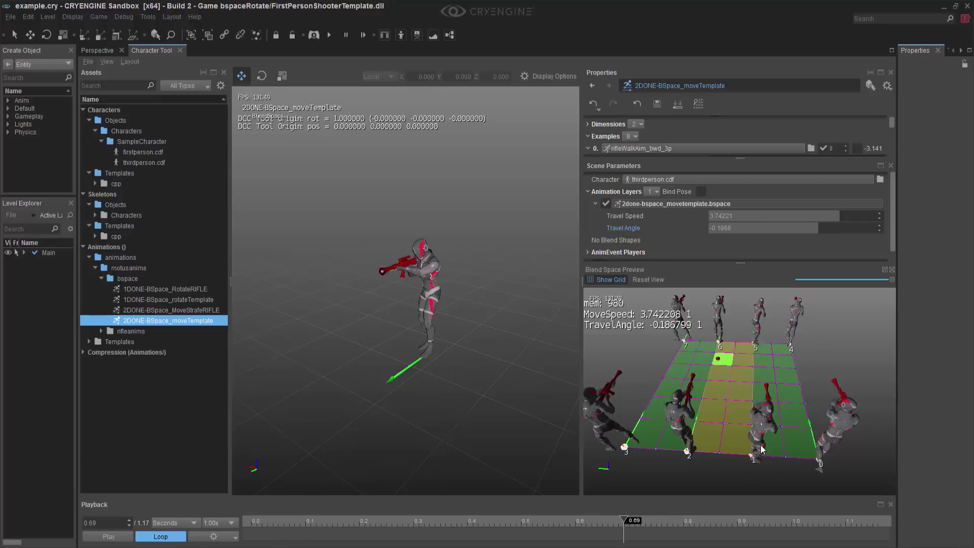
# - Play the blend space and test it at Travel Angle -3.14, with Travel Speed lowered to 0, and at Travel Angle 1.57
pyautogui.moveTo(478, 284); pyautogui.dragTo(467, 277, button='right')
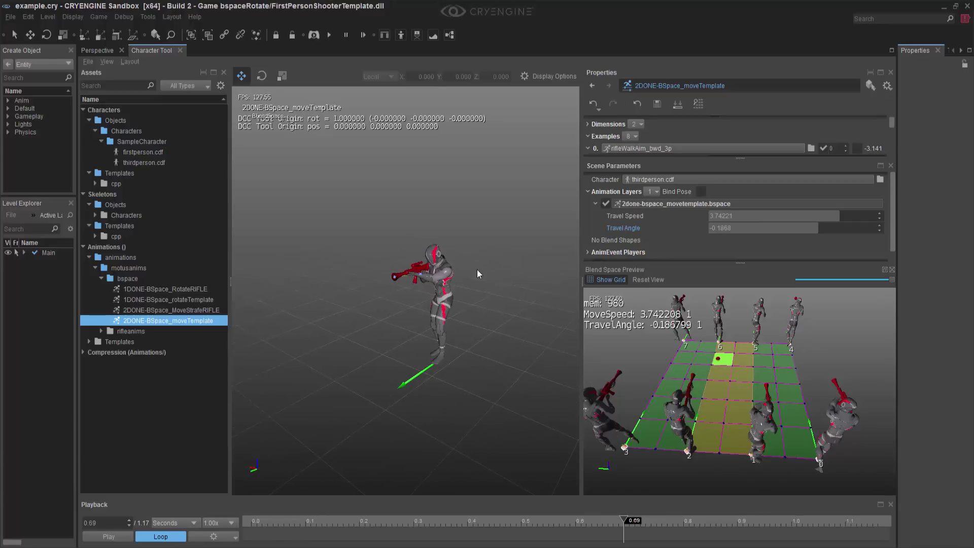
pyautogui.click(130, 537)
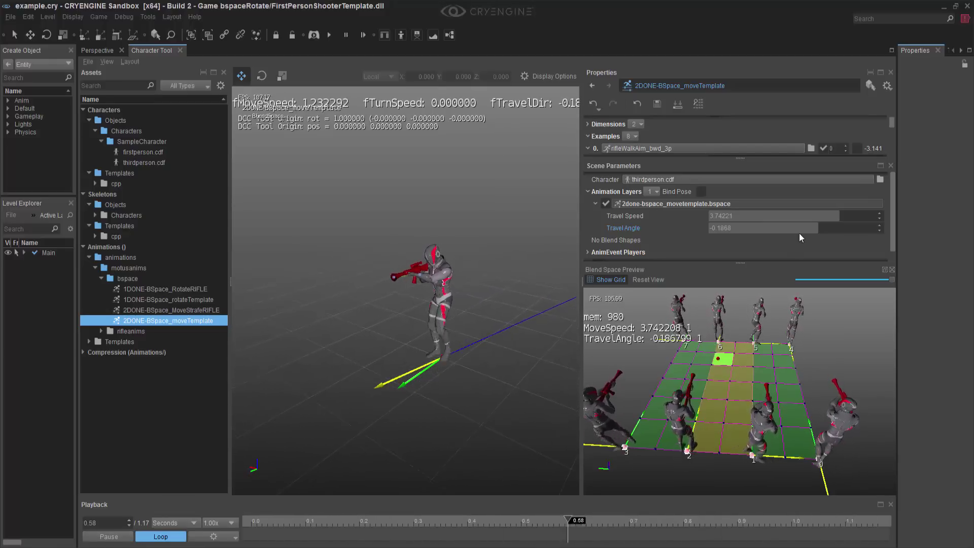
pyautogui.moveTo(817, 229); pyautogui.dragTo(709, 227)
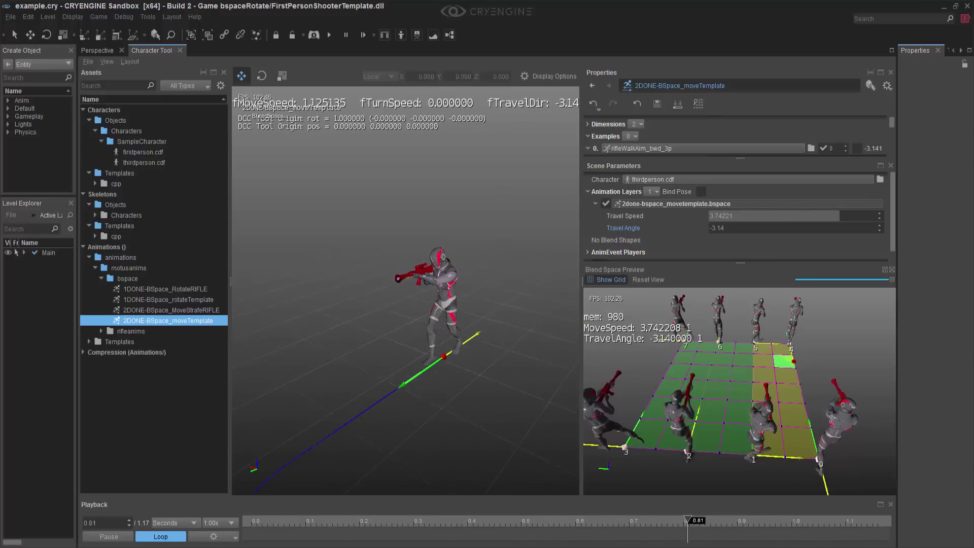
pyautogui.moveTo(803, 215); pyautogui.dragTo(709, 216)
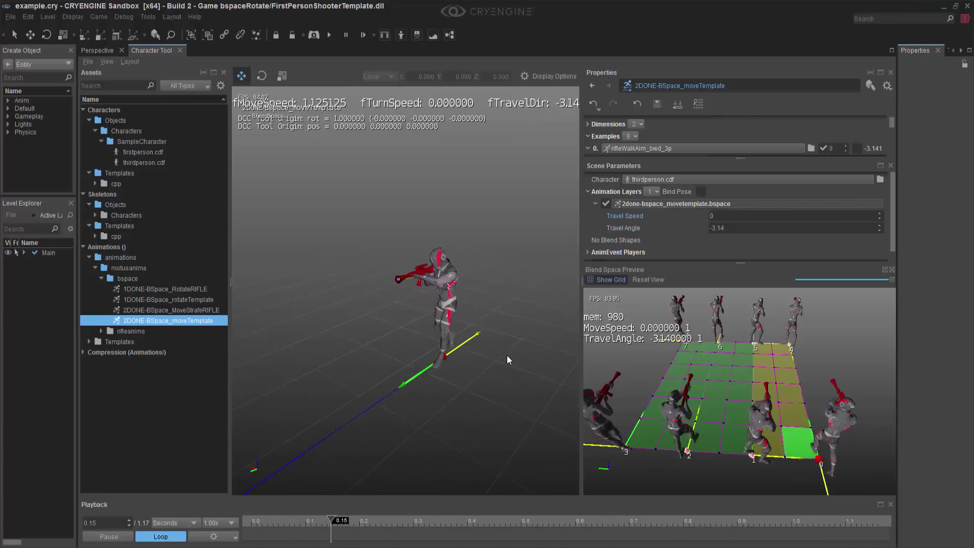
pyautogui.moveTo(732, 228); pyautogui.dragTo(884, 228)
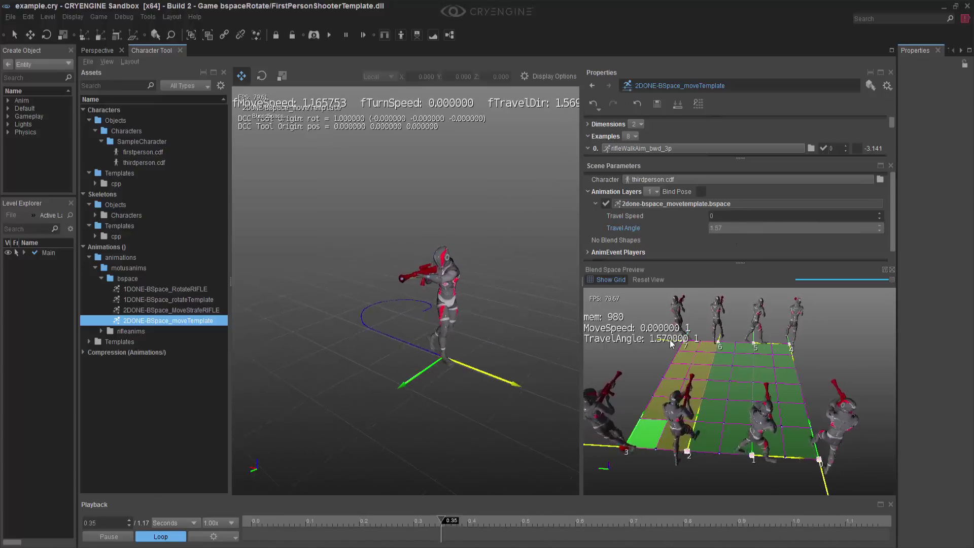